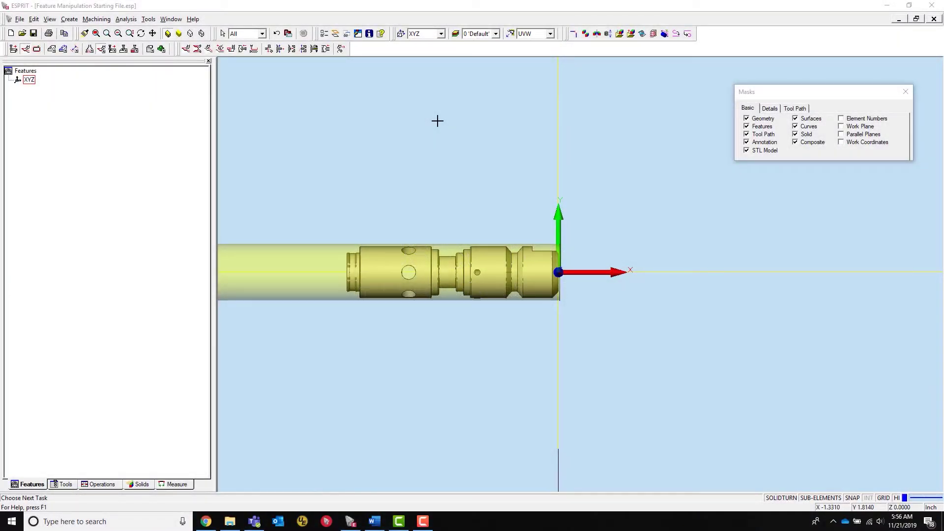
Run Turning Feature Recognition on the solid part, creating part profile geometry at the Top location with the origin moved to the front face
left_click(665, 34)
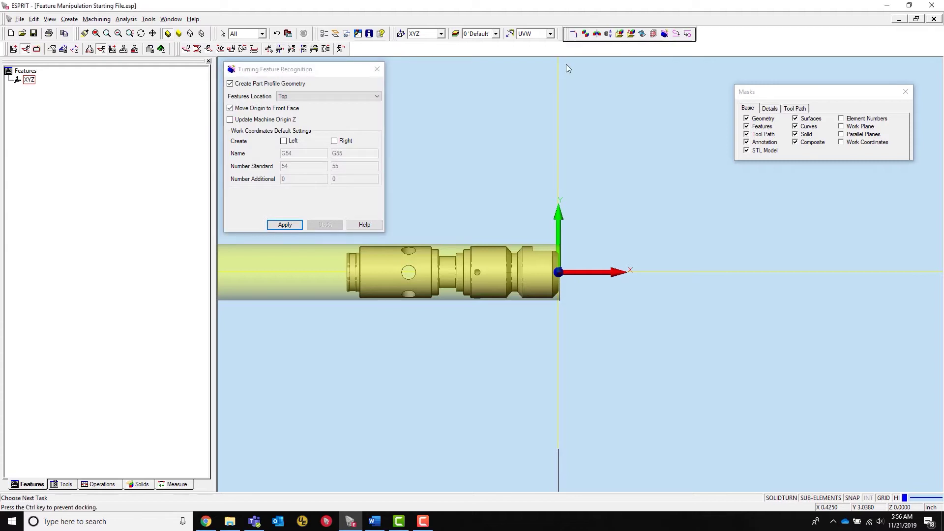
left_click_drag(568, 67, 566, 74)
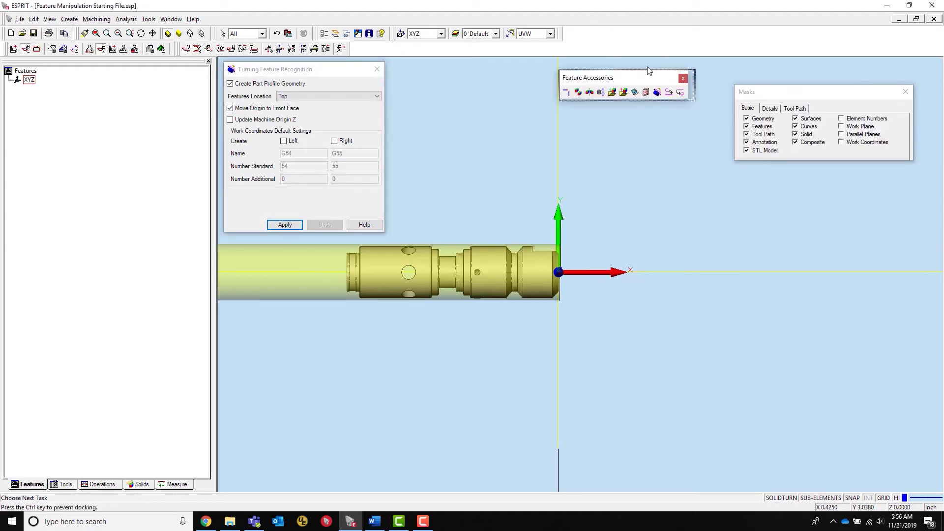
left_click_drag(648, 70, 649, 29)
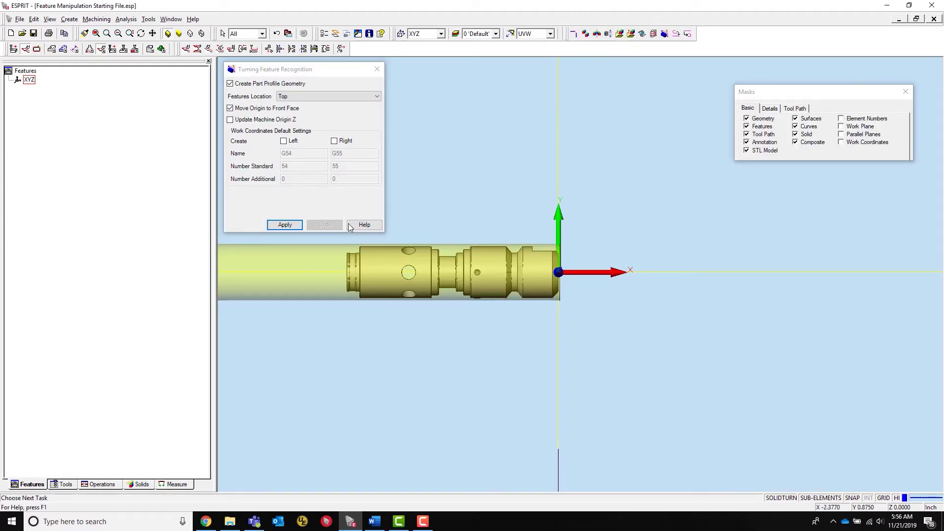
left_click(299, 226)
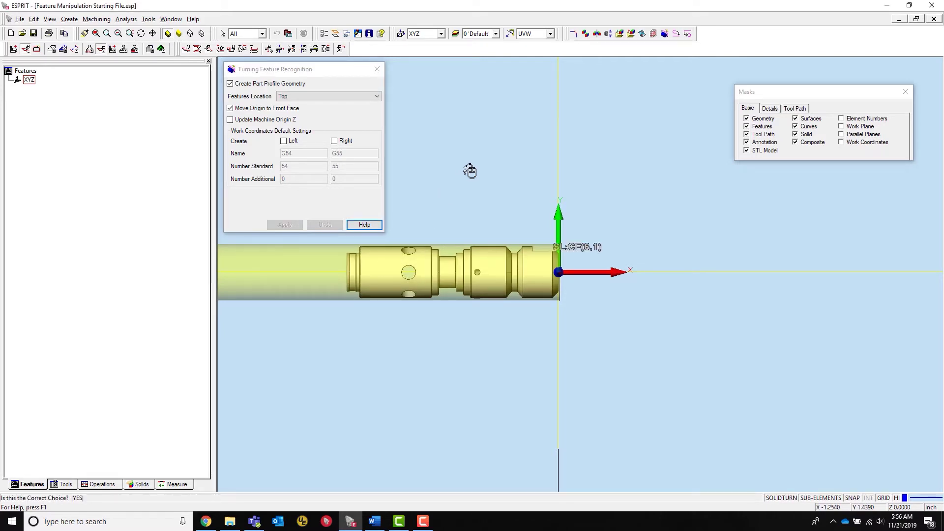
left_click(478, 168)
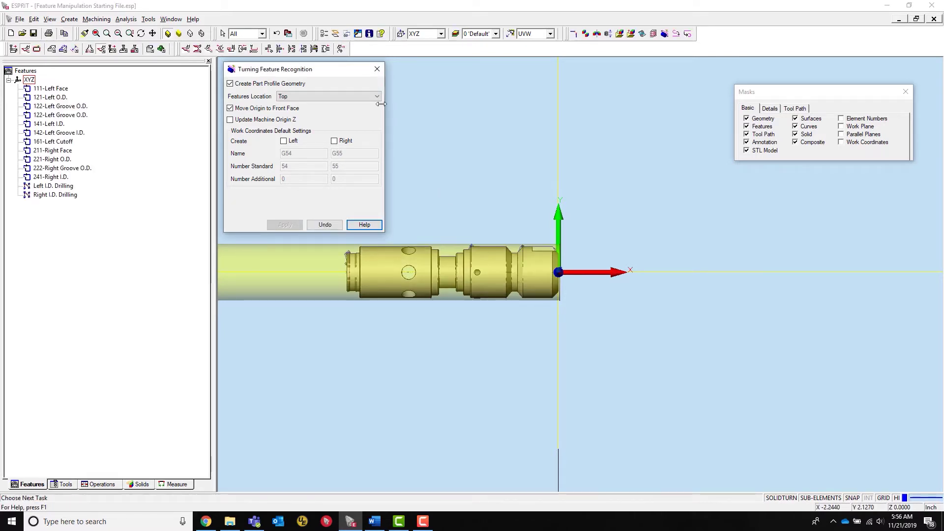
left_click(377, 69)
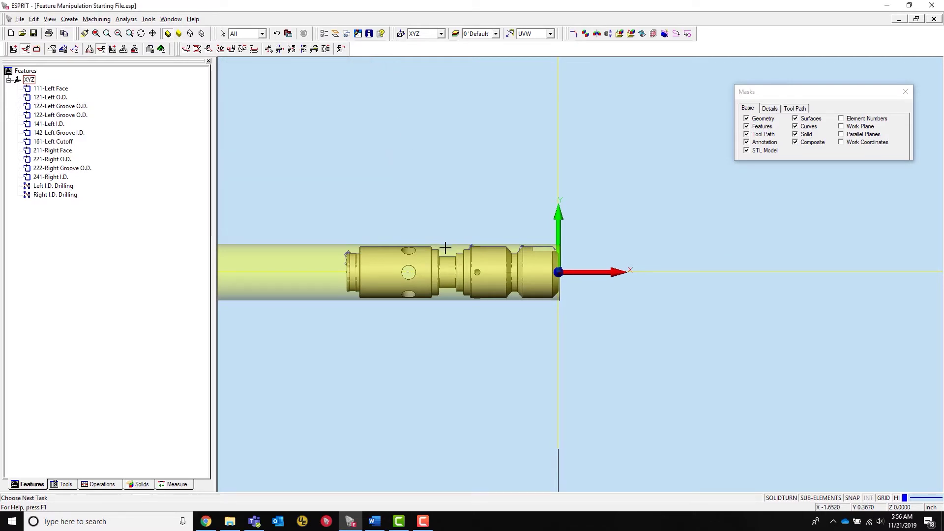
Create a SolidTurn contouring operation on the 121-Left O.D. feature with the preset parameters
scroll(447, 246, "up", 5)
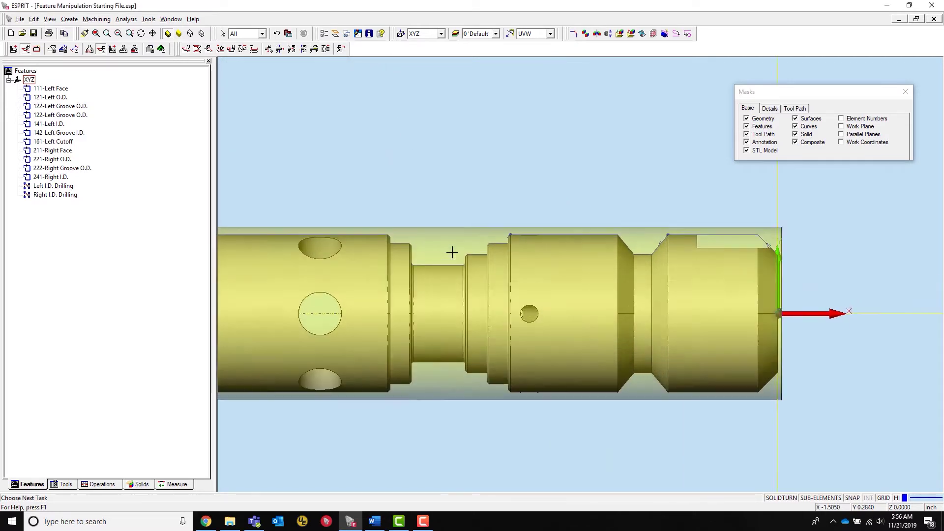
left_click(54, 97)
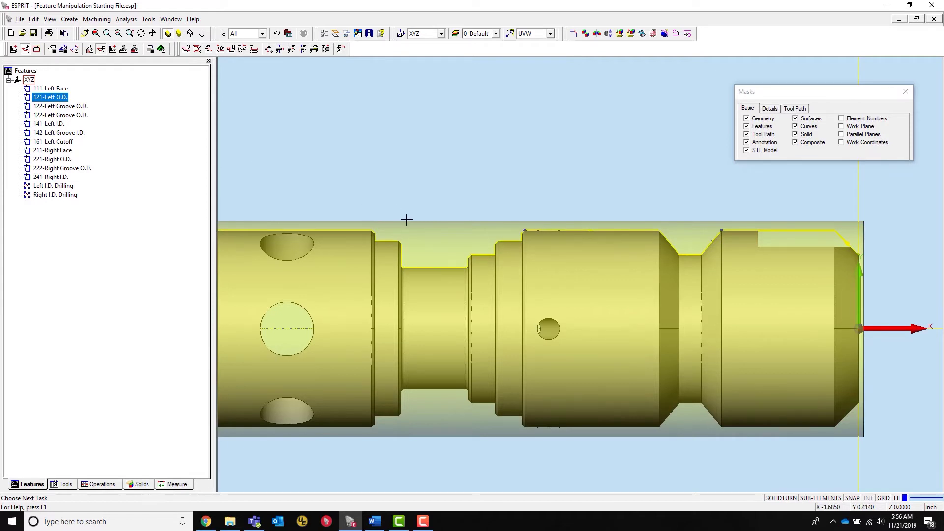
scroll(435, 265, "up", 2)
scroll(435, 265, "up", 1)
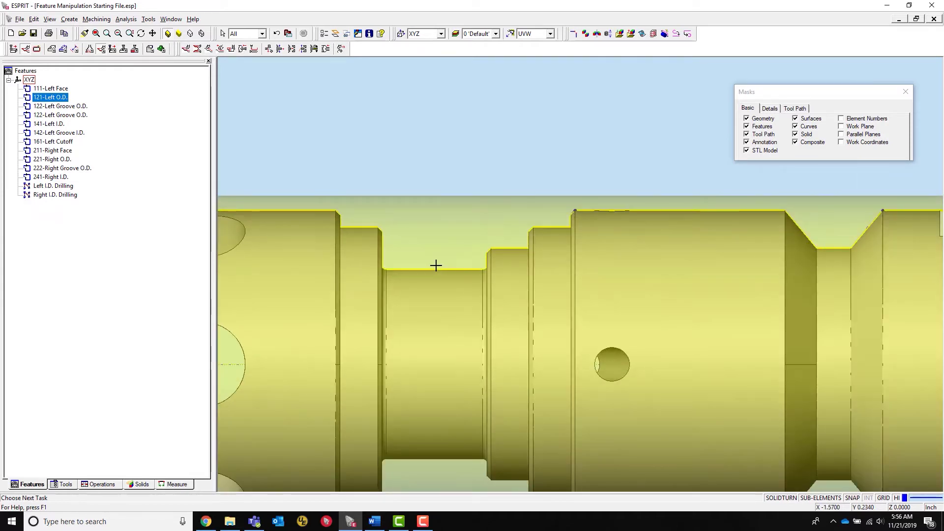
scroll(435, 265, "down", 2)
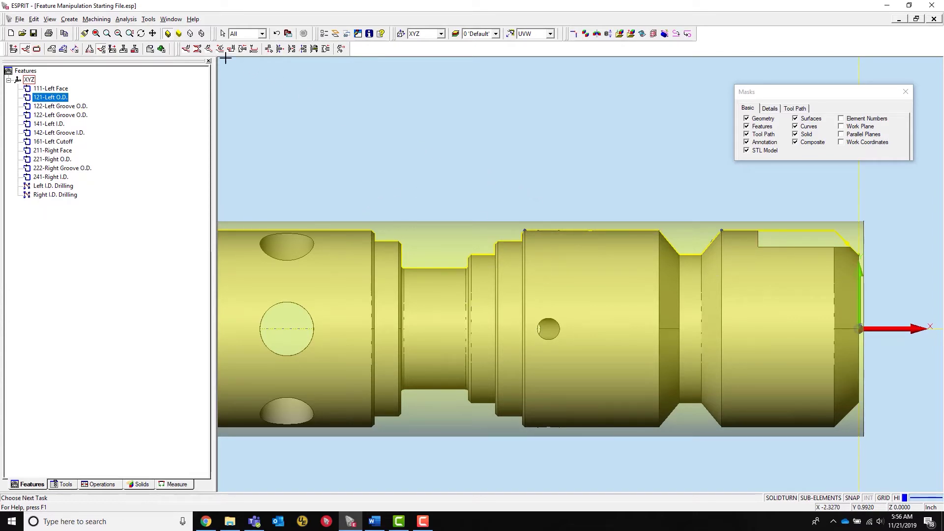
left_click(209, 48)
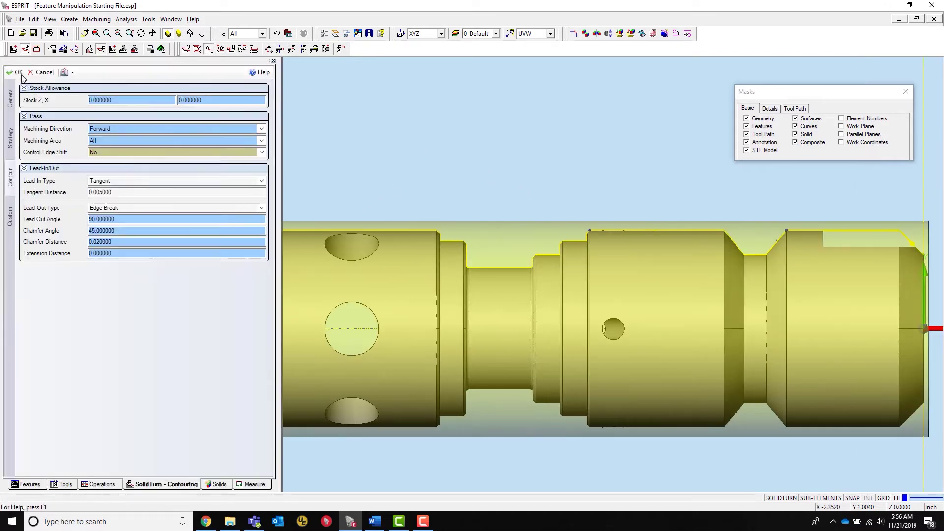
left_click(18, 73)
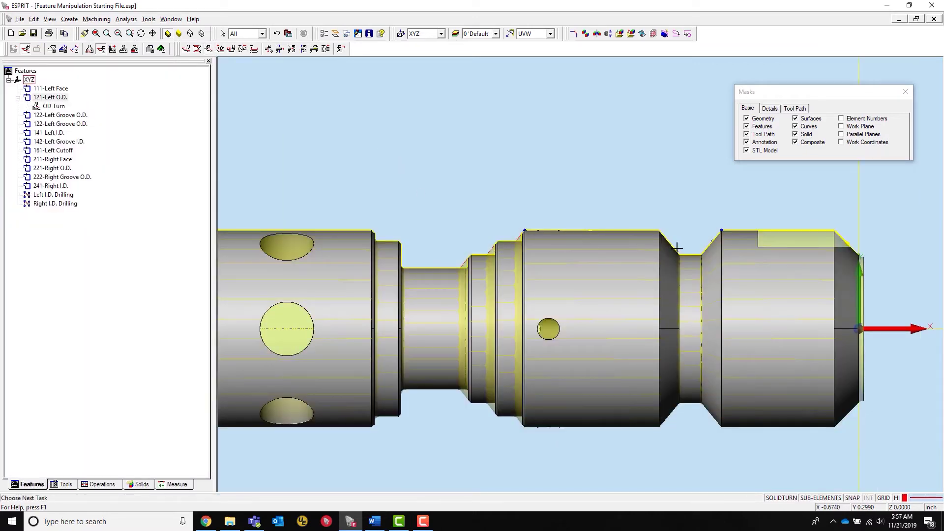
Examine the stock left at the stepped neck shoulders after the contour pass, clear the selection and hide the solid
scroll(688, 254, "up", 3)
scroll(711, 264, "down", 5)
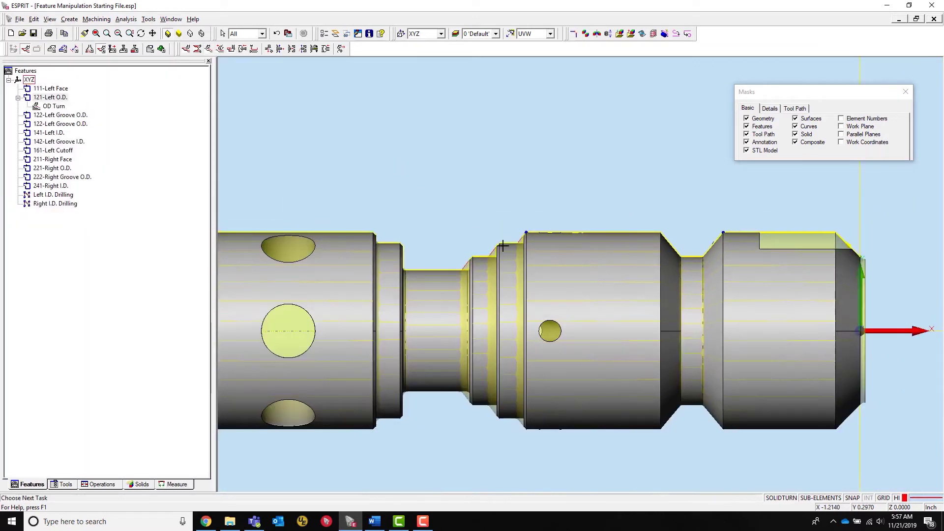
scroll(483, 253, "up", 6)
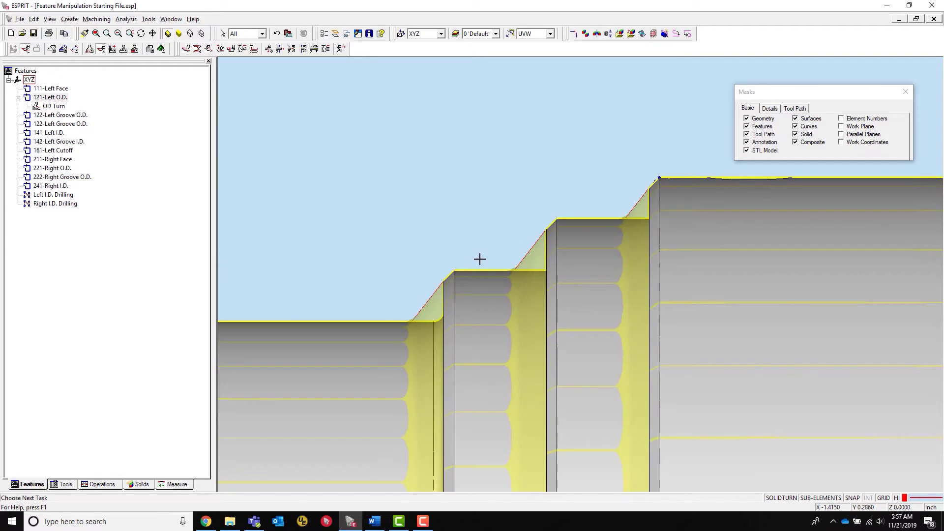
scroll(732, 297, "down", 4)
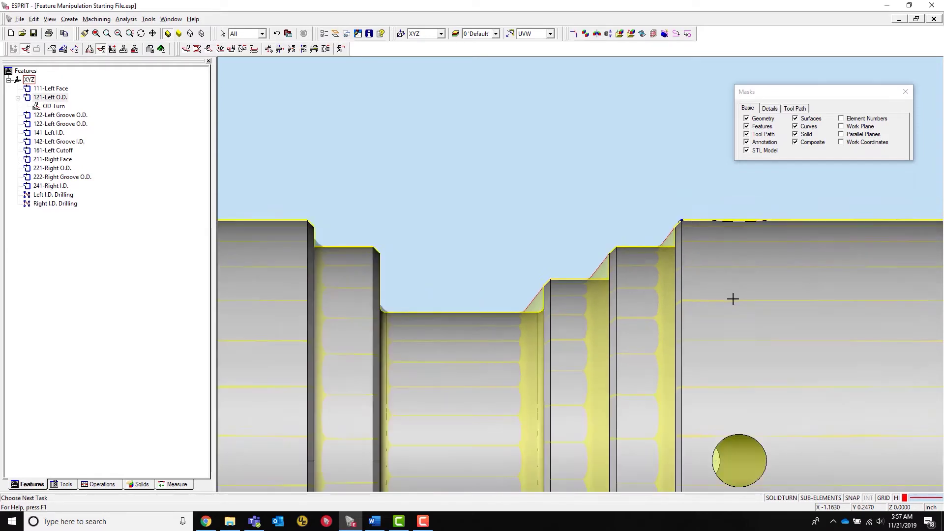
left_click(559, 243)
left_click(801, 438)
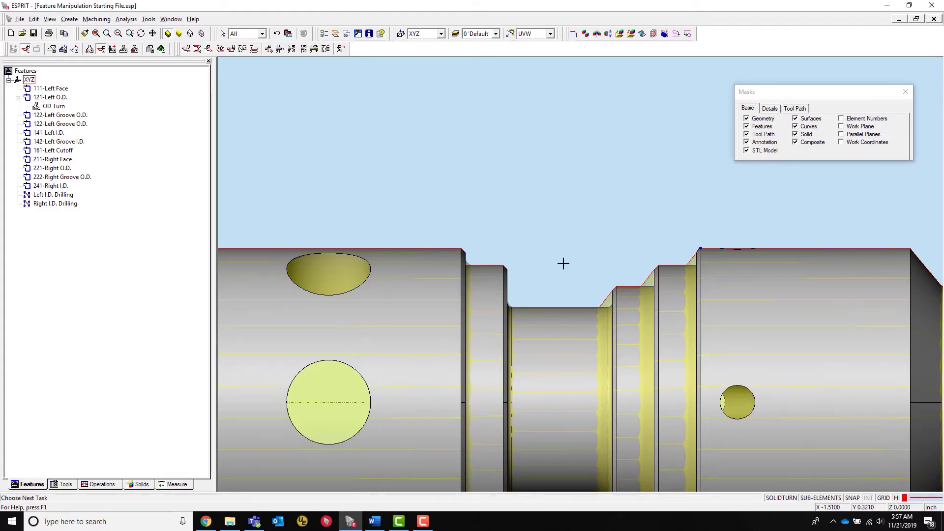
scroll(462, 256, "up", 2)
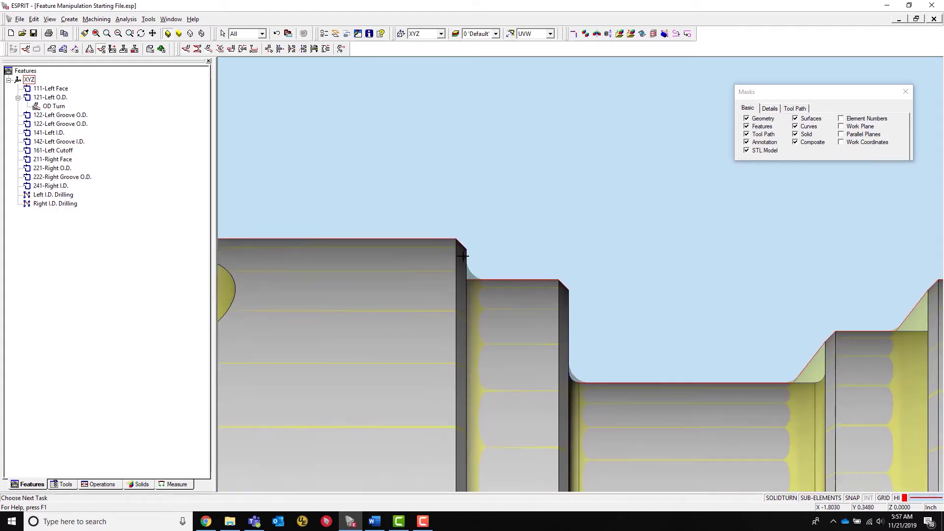
left_click(795, 135)
left_click(459, 242)
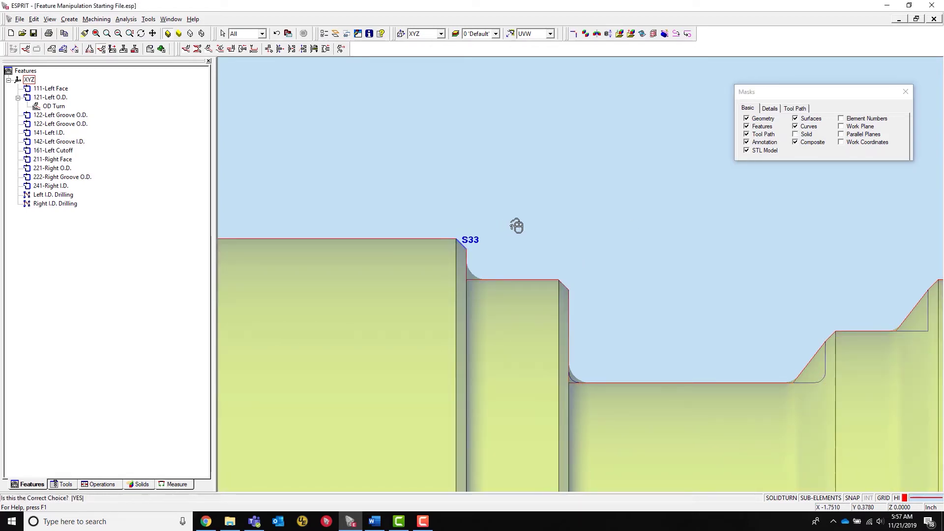
left_click(516, 226)
left_click(516, 225)
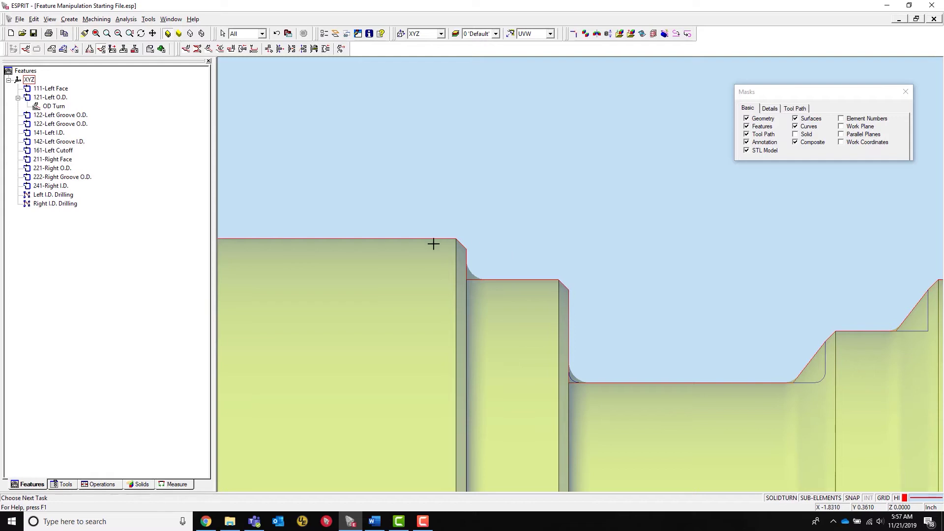
scroll(419, 257, "down", 2)
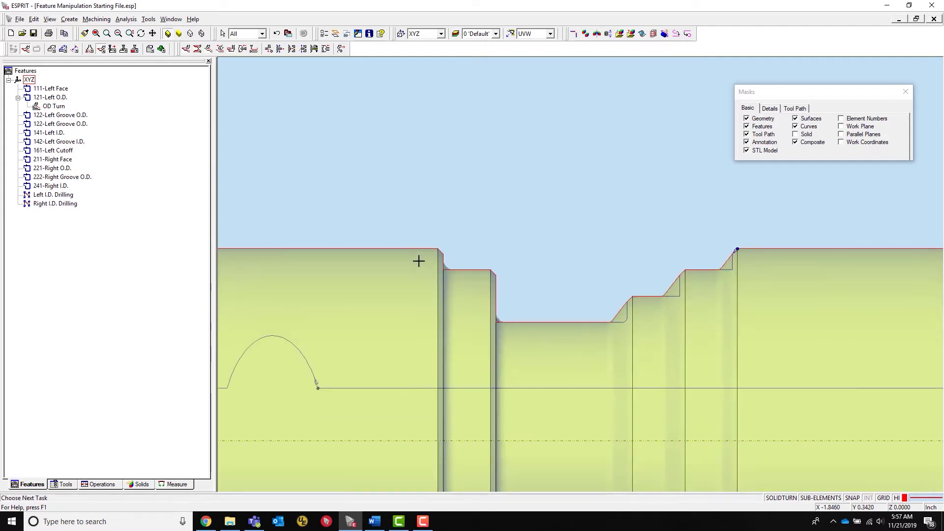
left_click_drag(489, 198, 583, 251)
left_click(734, 261)
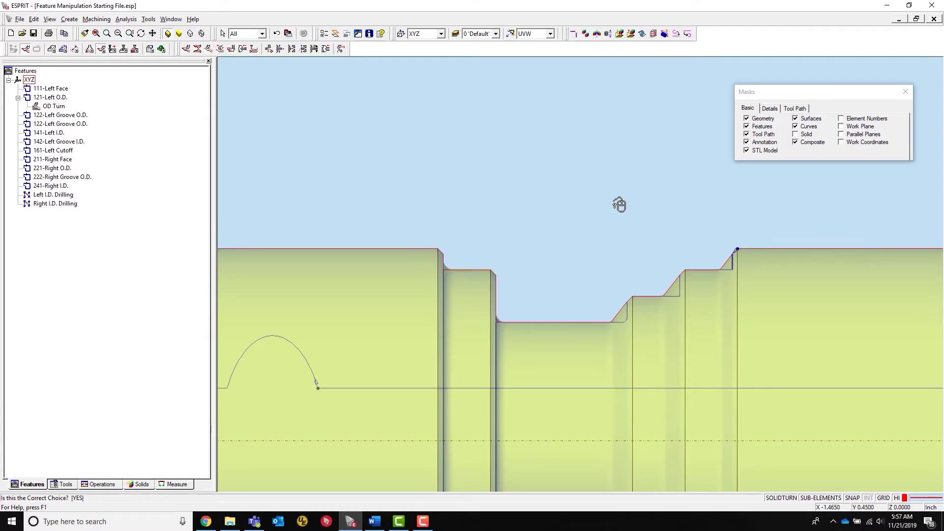
right_click(620, 204)
left_click(605, 220)
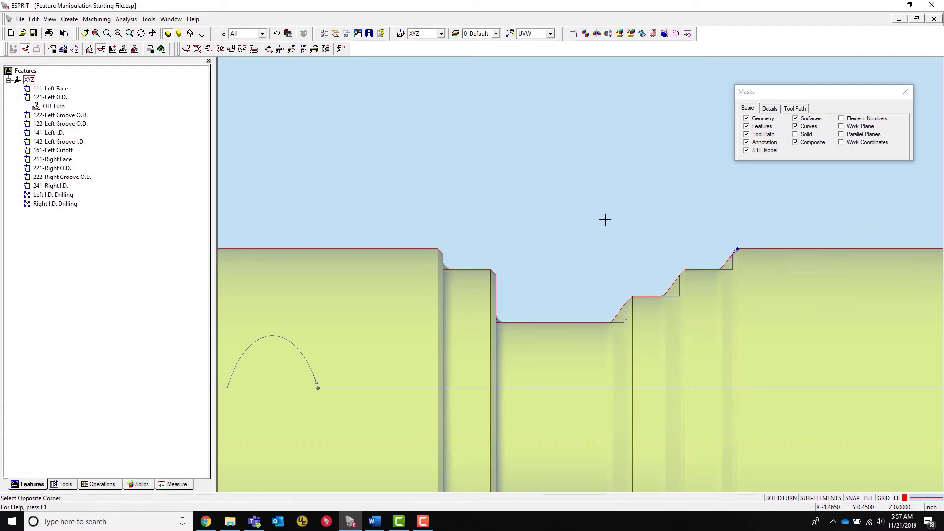
left_click(597, 224)
Select only the chamfer sub-element of the 121-Left O.D. feature at the shoulder before the neck, rejecting the segment and whole-feature candidates
scroll(464, 259, "up", 5)
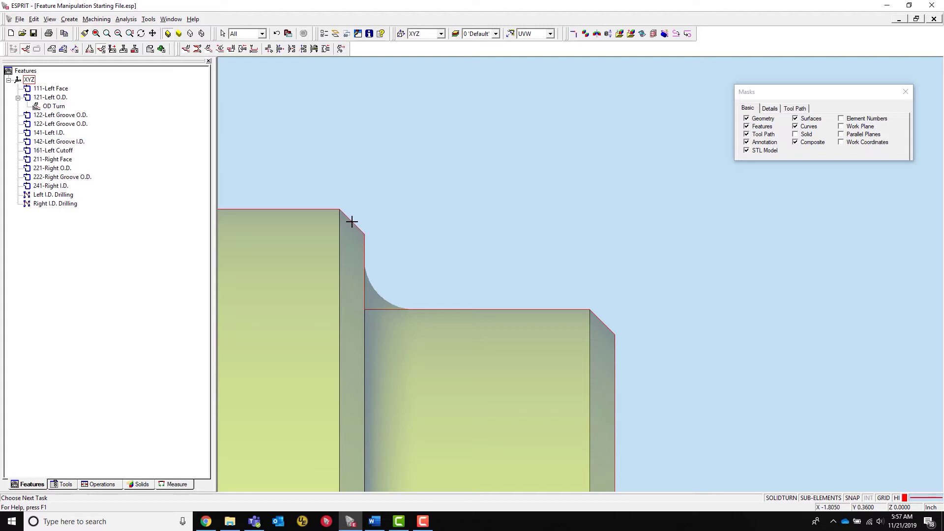
left_click(351, 222)
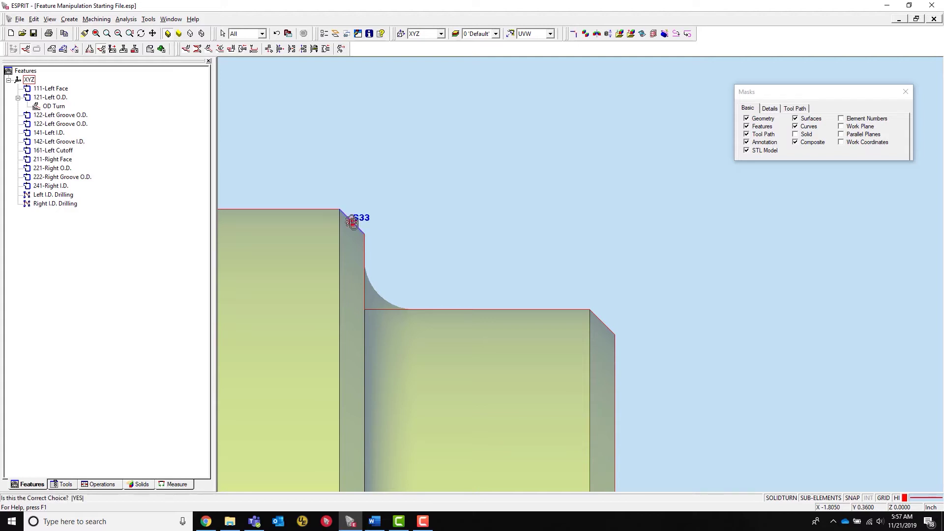
left_click(433, 207)
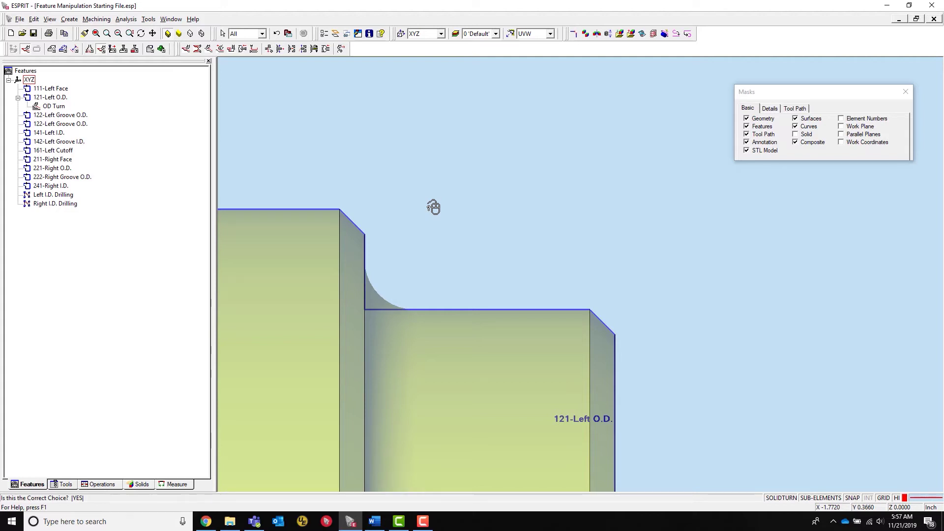
left_click(433, 207)
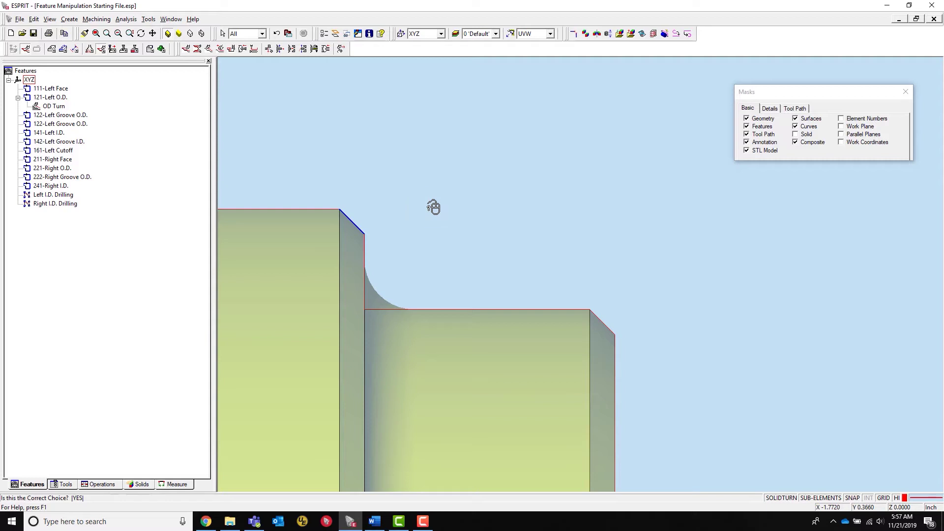
left_click(433, 207)
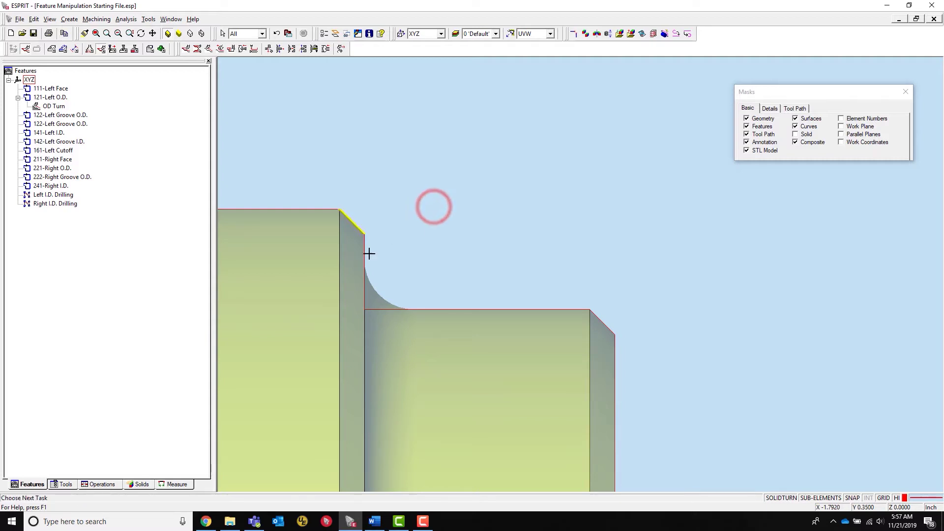
Select only the chamfer sub-element of the 121-Left O.D. feature at the far end of the stepped neck
scroll(322, 272, "down", 4)
scroll(625, 259, "up", 3)
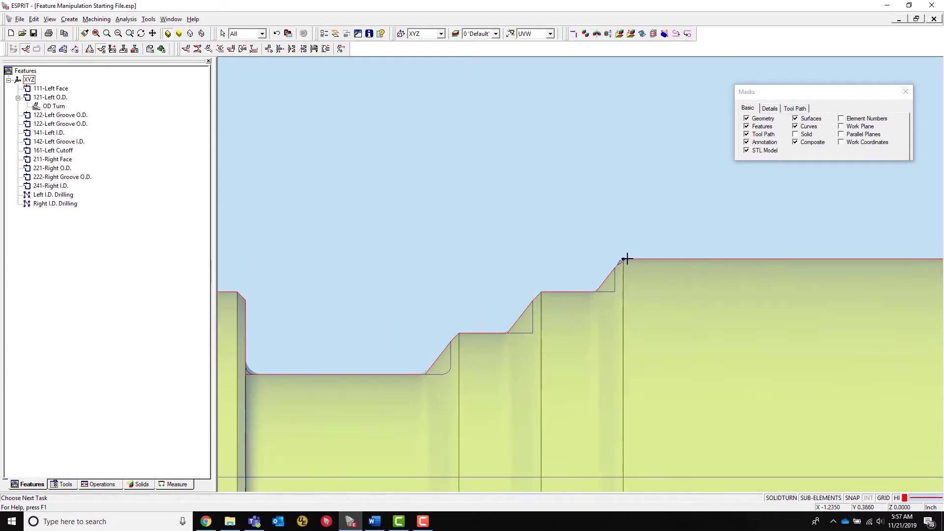
scroll(611, 277, "up", 1)
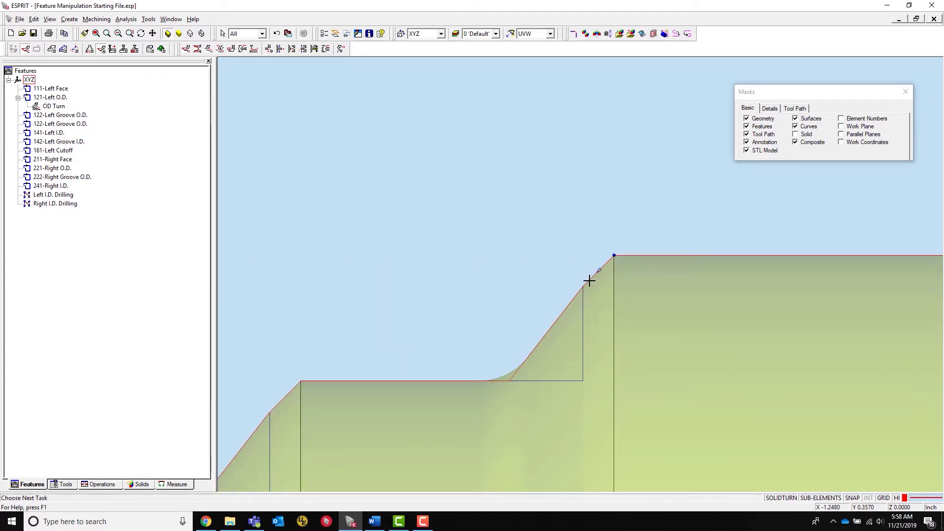
left_click(590, 279)
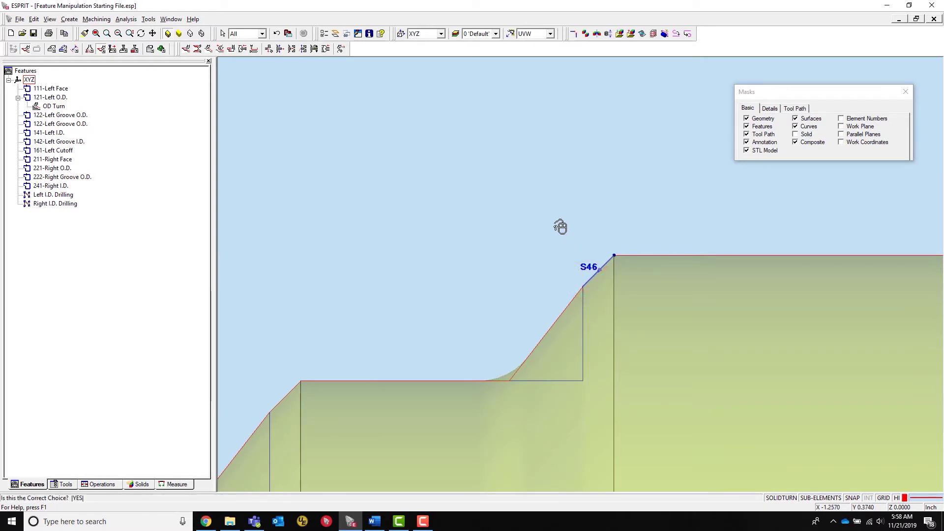
right_click(560, 226)
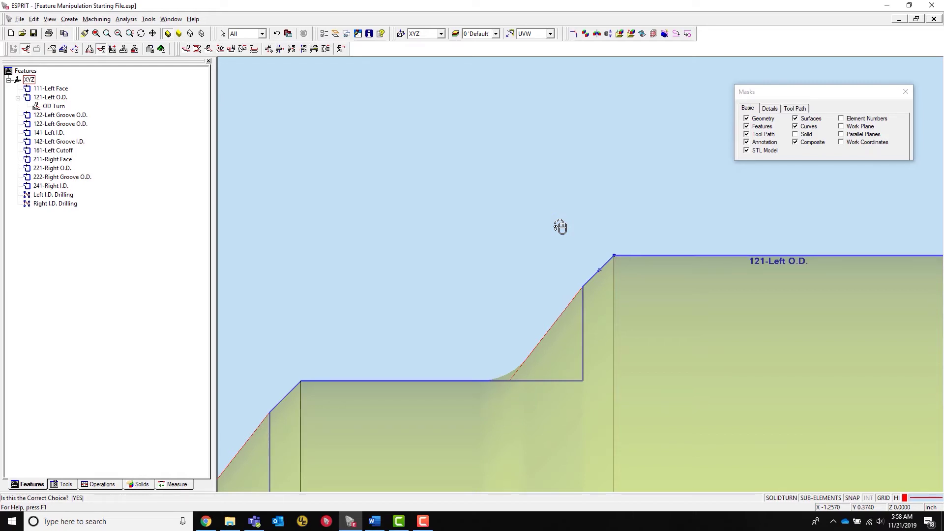
right_click(561, 226)
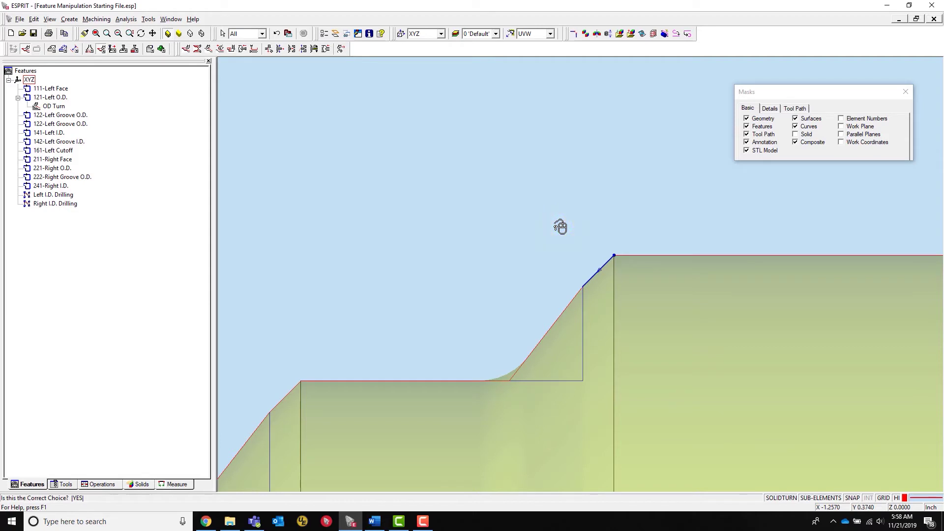
left_click(561, 226)
scroll(801, 258, "down", 3)
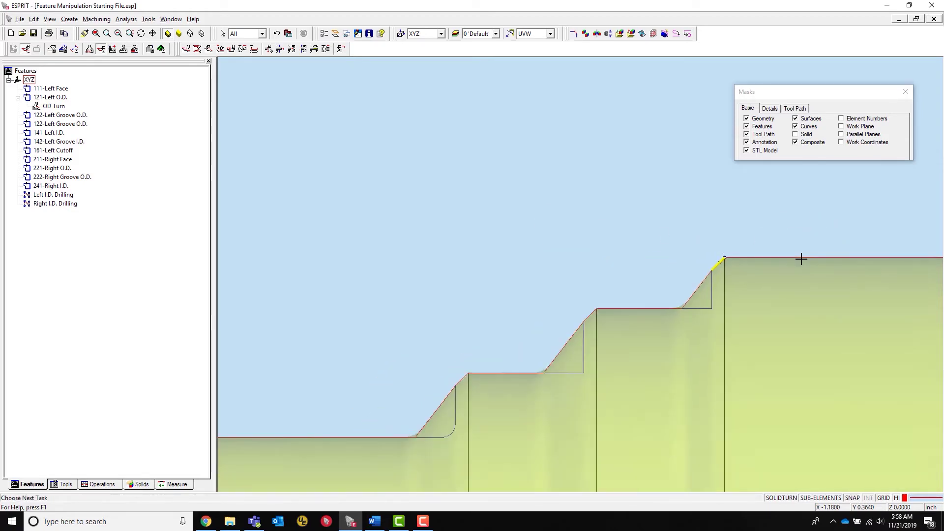
Pick the stepped neck between the two selected chamfers, rejecting the single-segment candidate, to separate it from the 121-Left O.D. feature
scroll(621, 338, "up", 3)
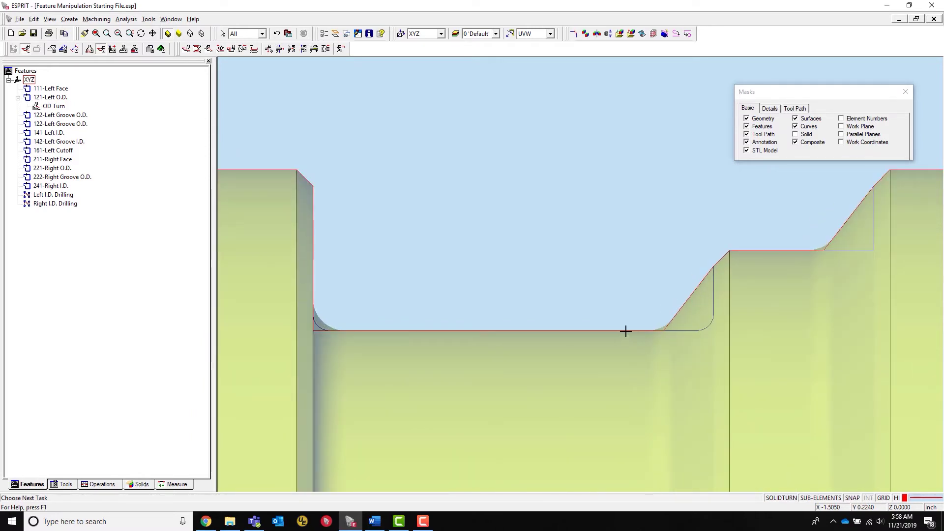
left_click(626, 330)
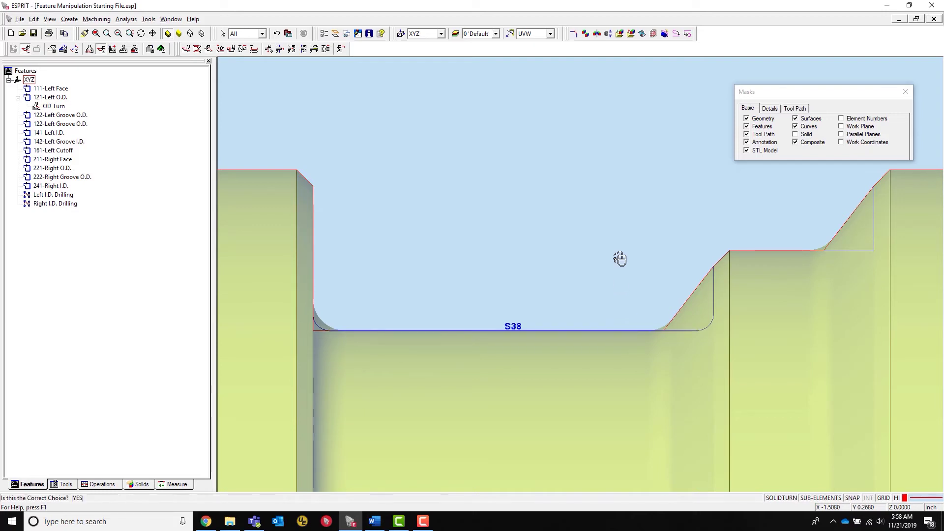
right_click(619, 259)
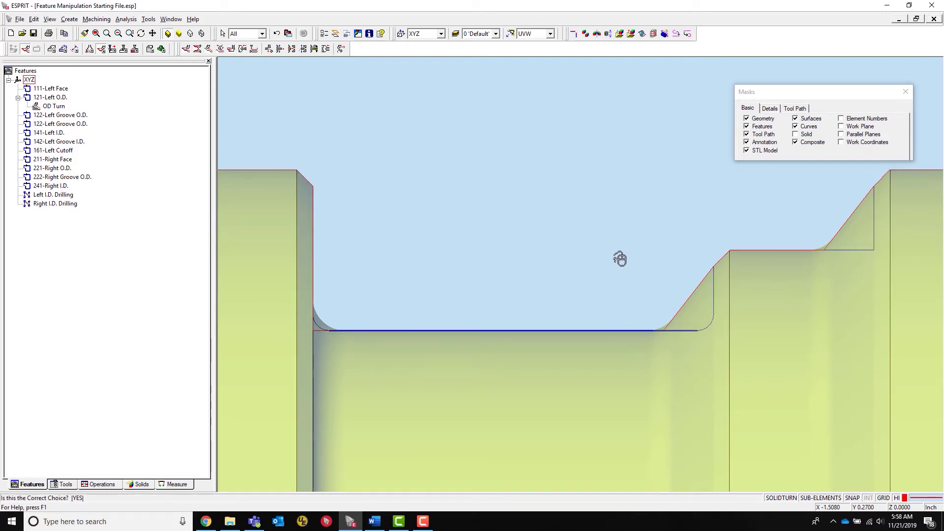
left_click(620, 260)
scroll(653, 310, "down", 2)
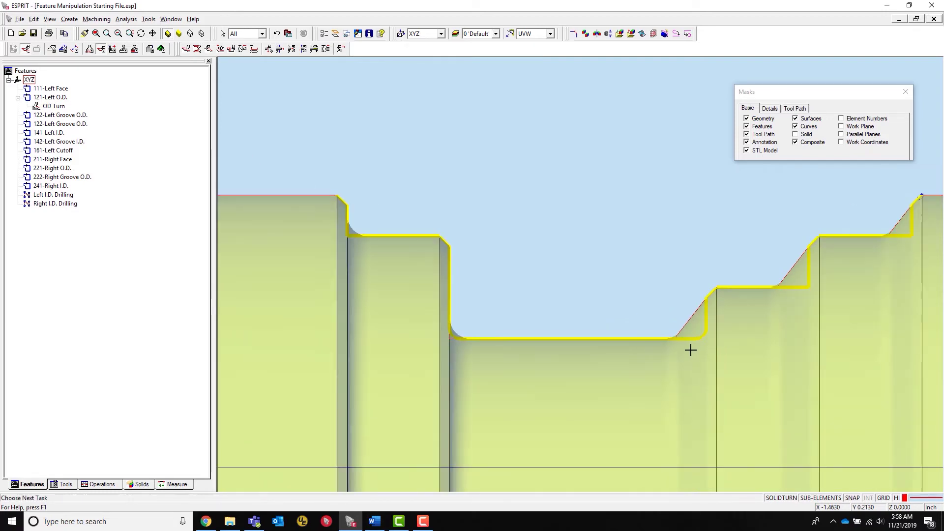
scroll(337, 202, "down", 1)
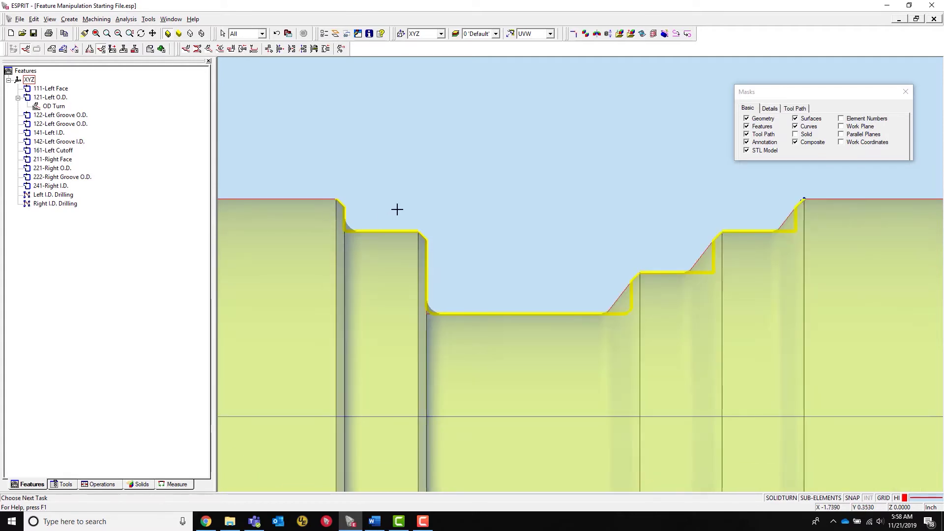
Rebuild the OD Turn operation so its tool path spans straight over the separated neck, and clear the selection
left_click(63, 106)
right_click(62, 106)
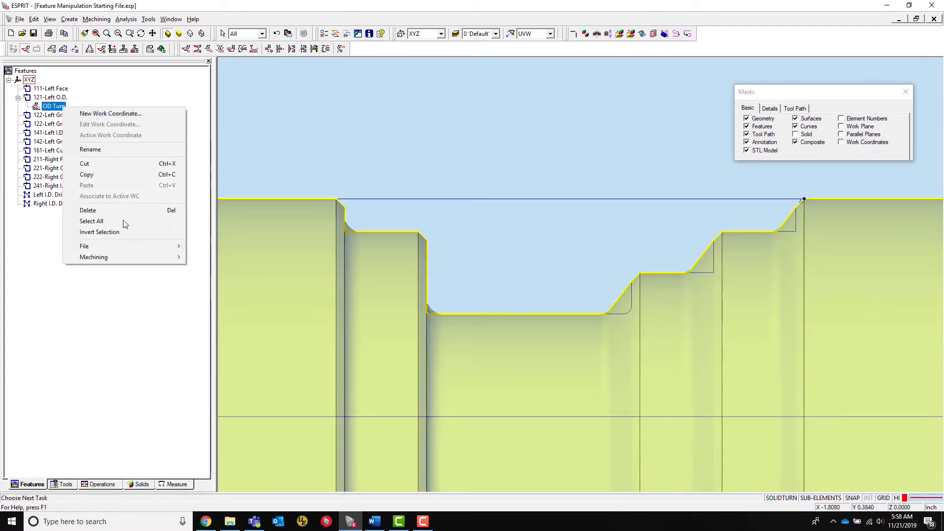
mouse_move(124, 255)
left_click(212, 303)
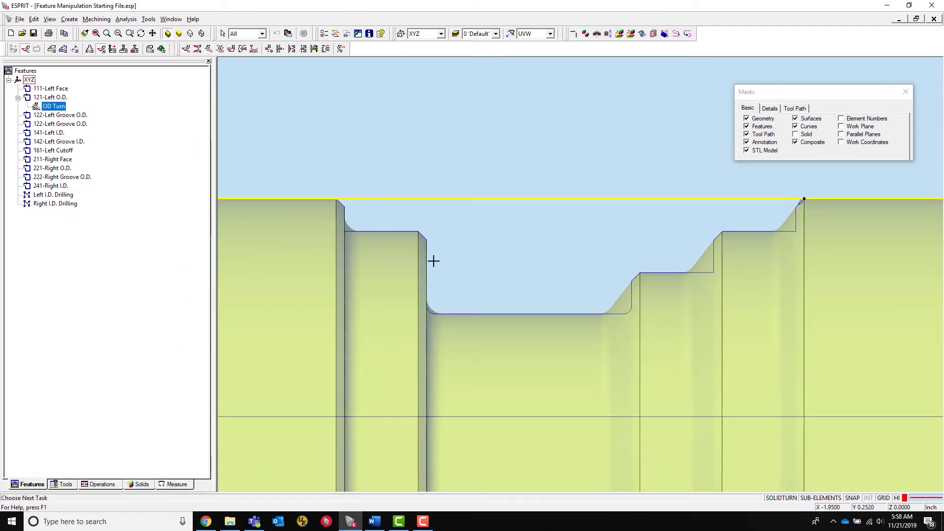
left_click(527, 185)
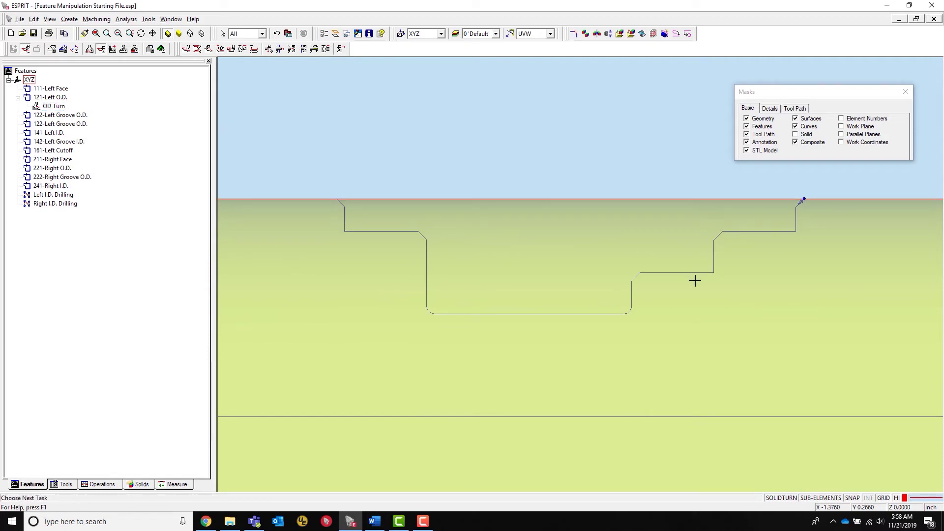
Set the end extension of the OD Turn contouring operation to 0.25 with horizontal end positioning
scroll(725, 293, "down", 3)
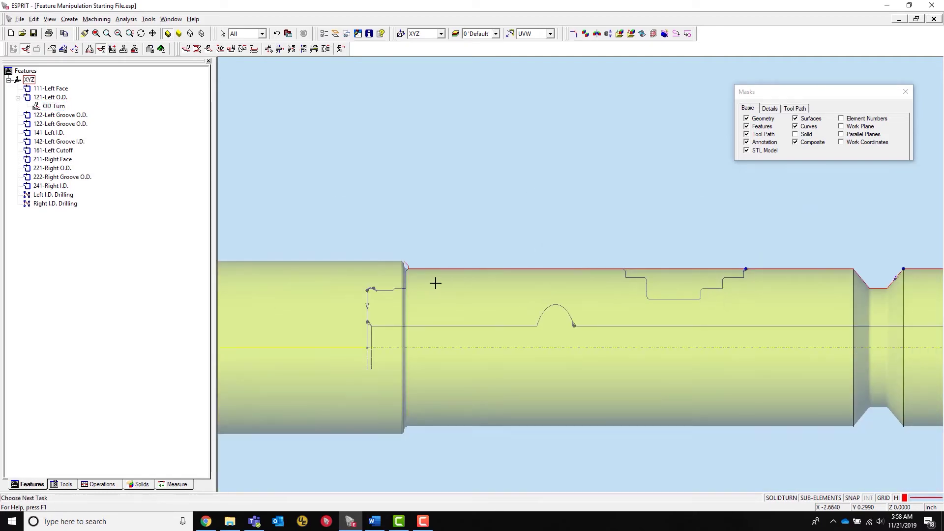
scroll(382, 273, "up", 3)
scroll(398, 265, "up", 1)
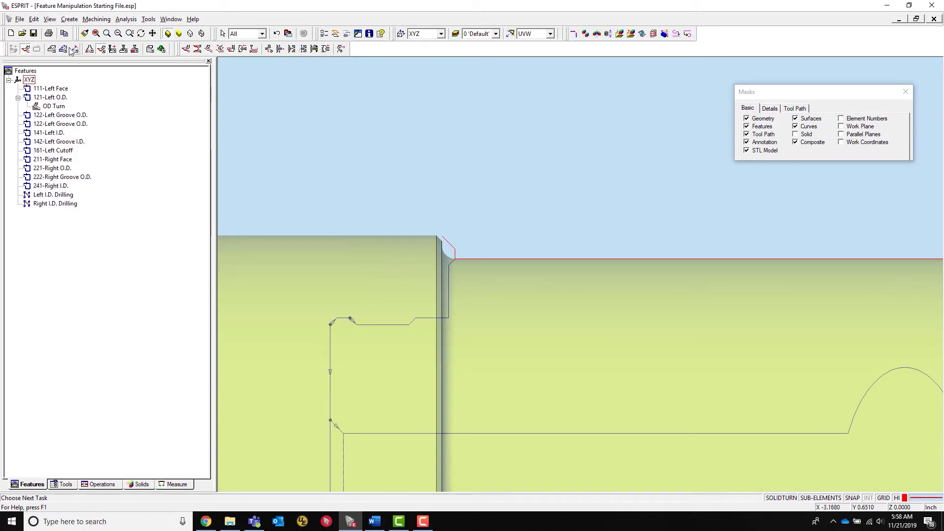
left_click(209, 49)
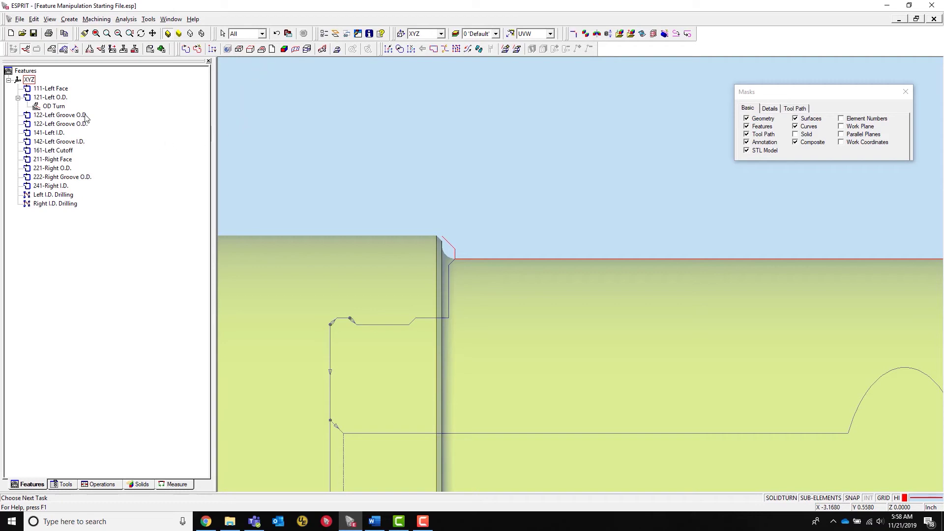
left_click(63, 107)
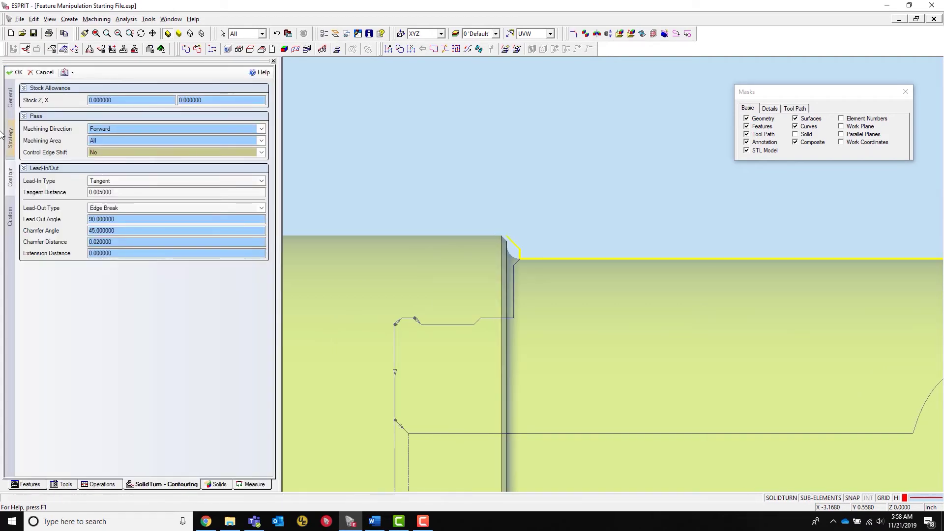
left_click(11, 142)
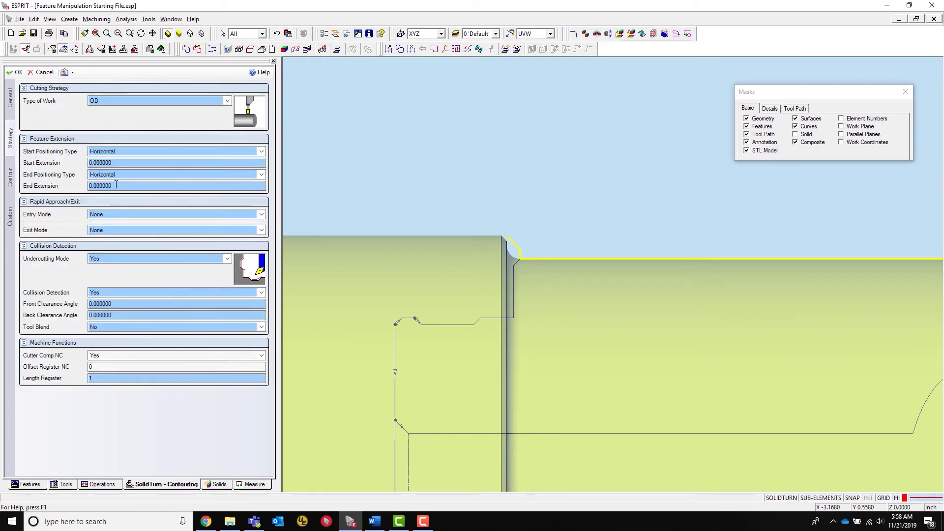
double_click(116, 185)
type(".25")
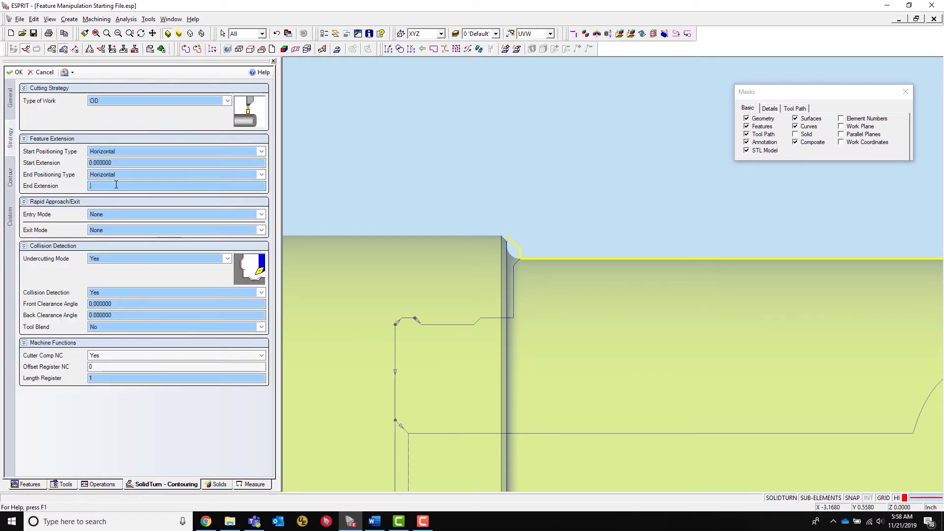
left_click(18, 74)
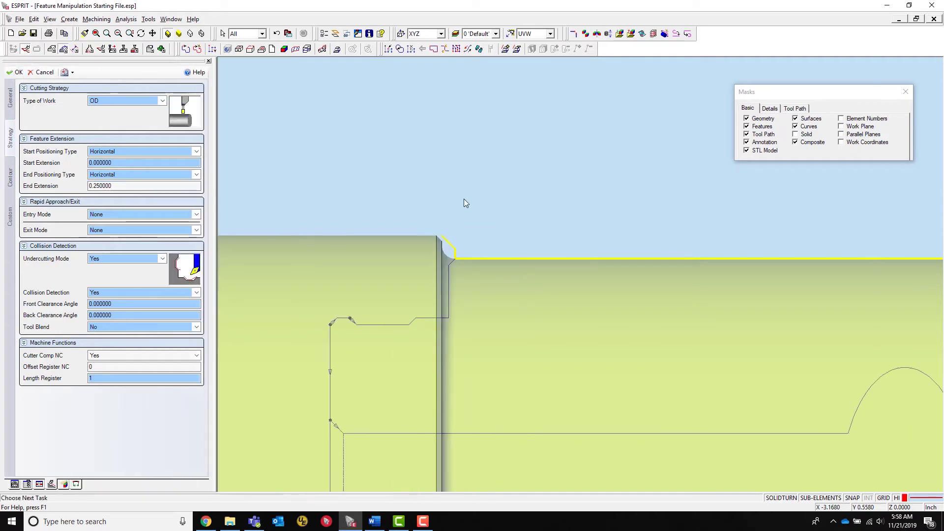
Set the end extension of the OD Turn contouring operation back to 0
double_click(54, 106)
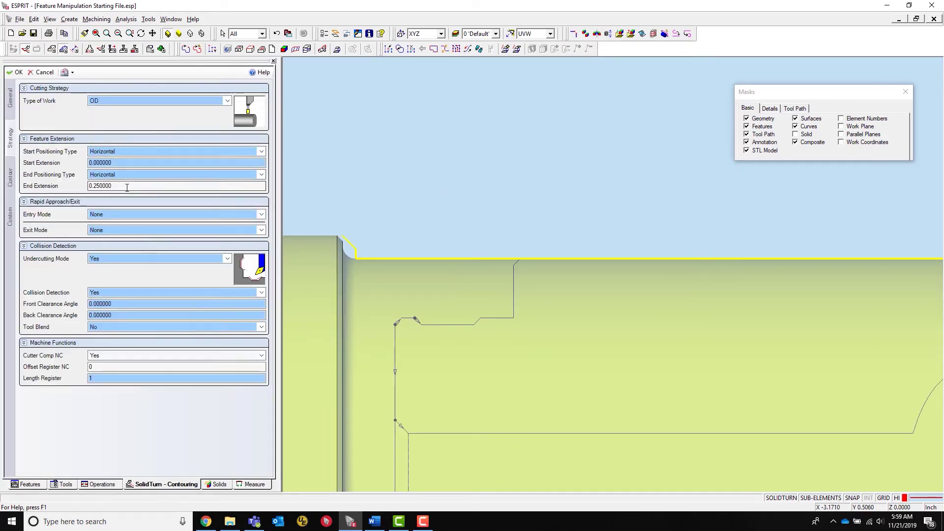
double_click(126, 186)
type("0")
left_click(16, 72)
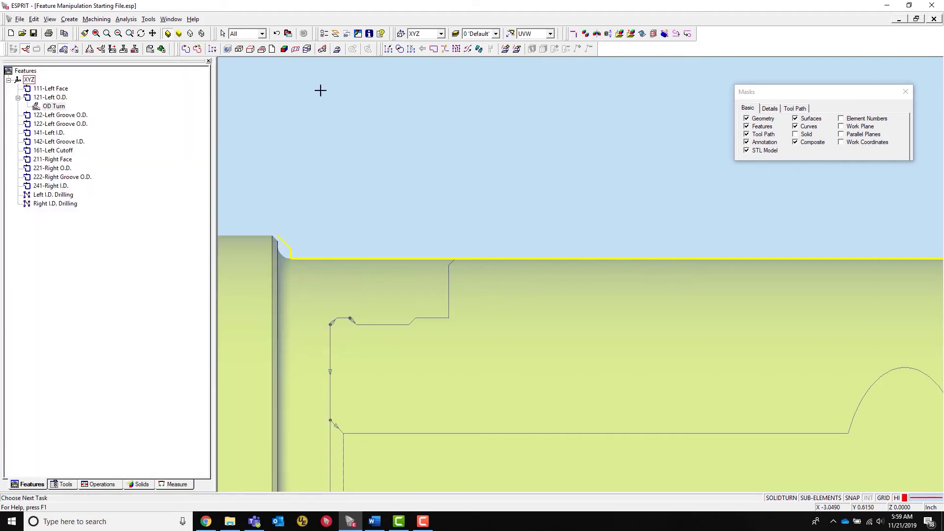
Create an intersection point between the vertical face segment at the part's far end and the 121-Left O.D. diameter line
left_click(51, 48)
left_click(187, 49)
left_click(329, 332)
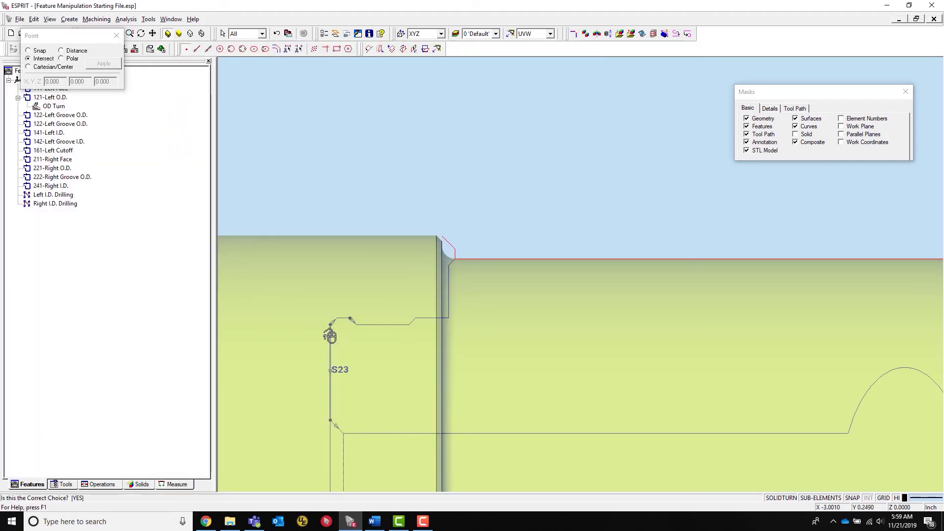
left_click(329, 332)
left_click(496, 259)
left_click(497, 259)
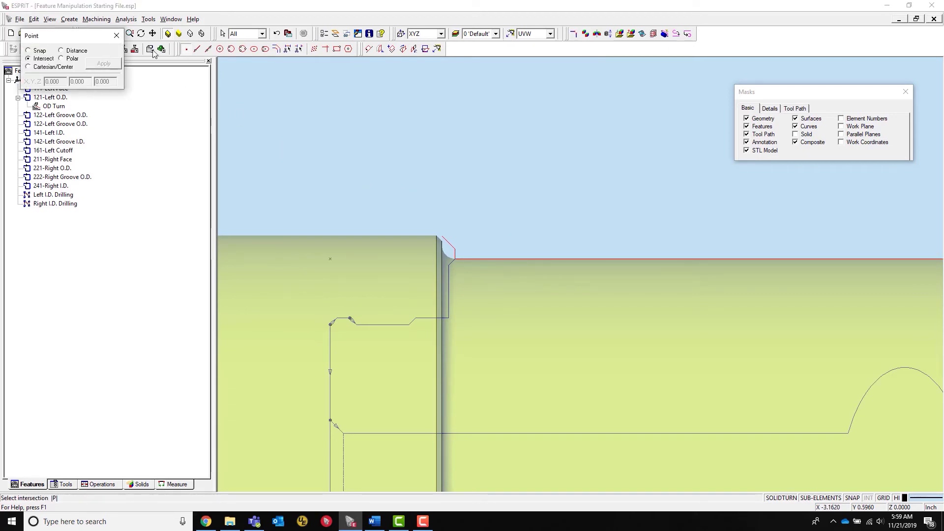
left_click(117, 36)
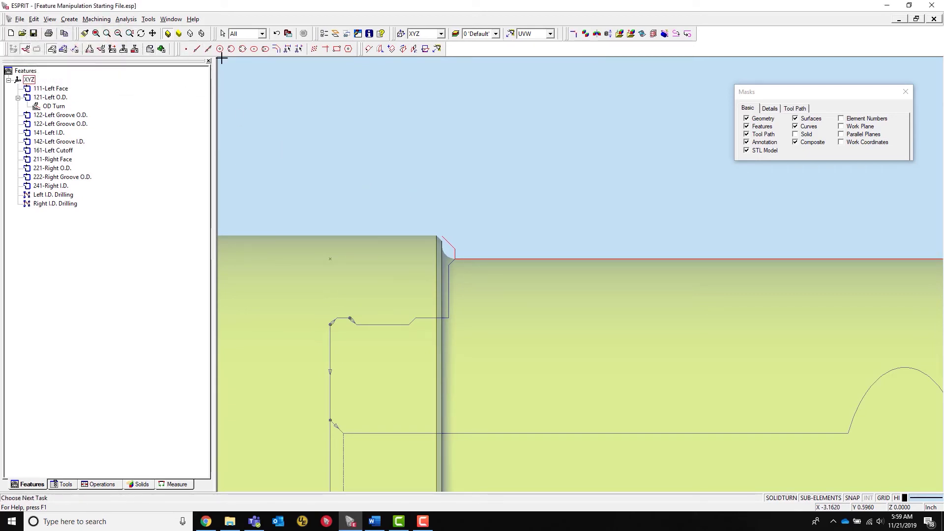
Reopen the 121-Left O.D. feature with Manual Chain and step it back past its last straight diameter segment
left_click(63, 49)
left_click(189, 50)
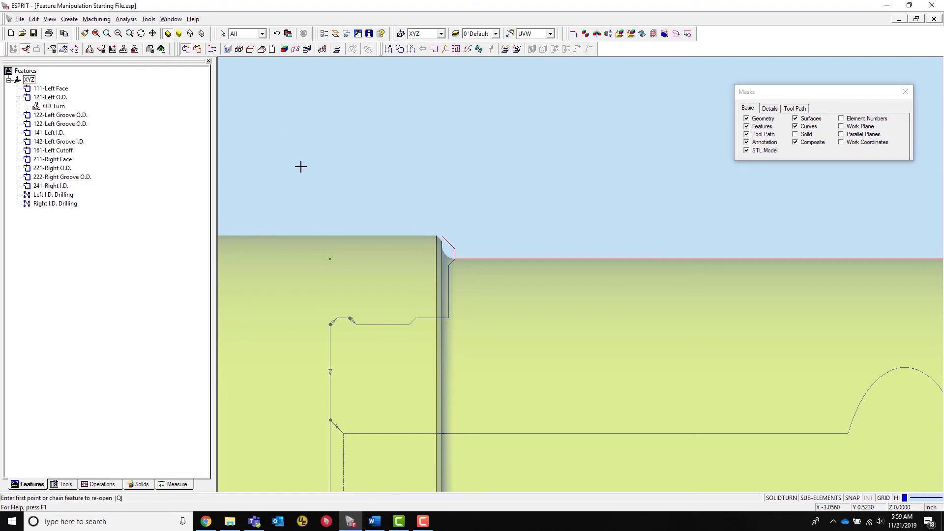
left_click(479, 260)
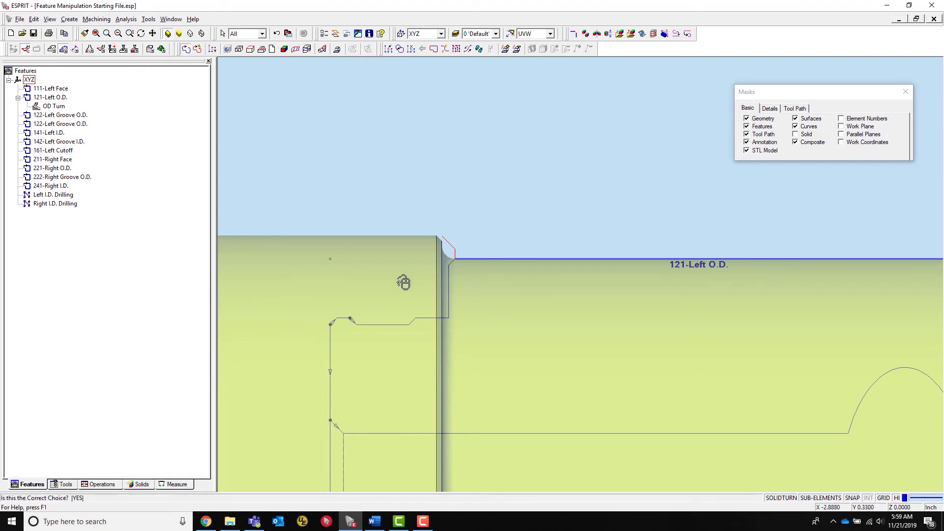
scroll(322, 296, "down", 2)
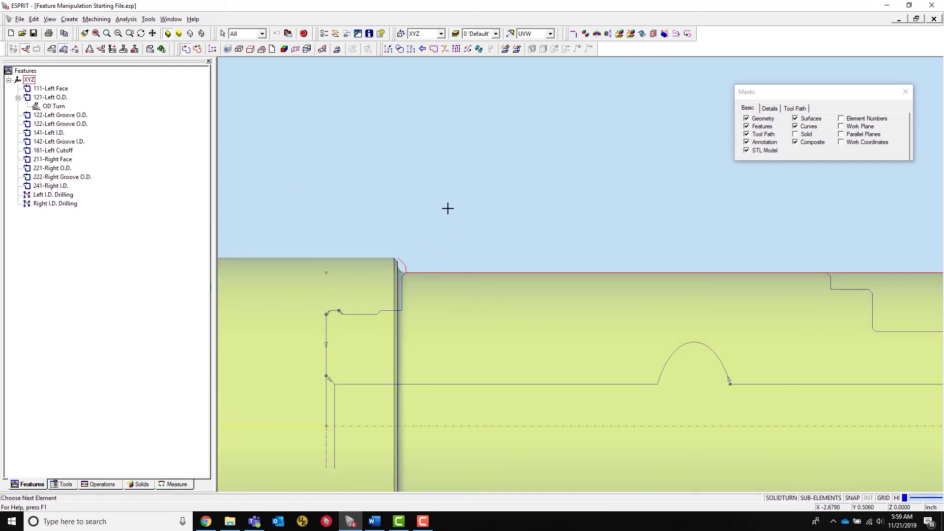
scroll(300, 253, "down", 1)
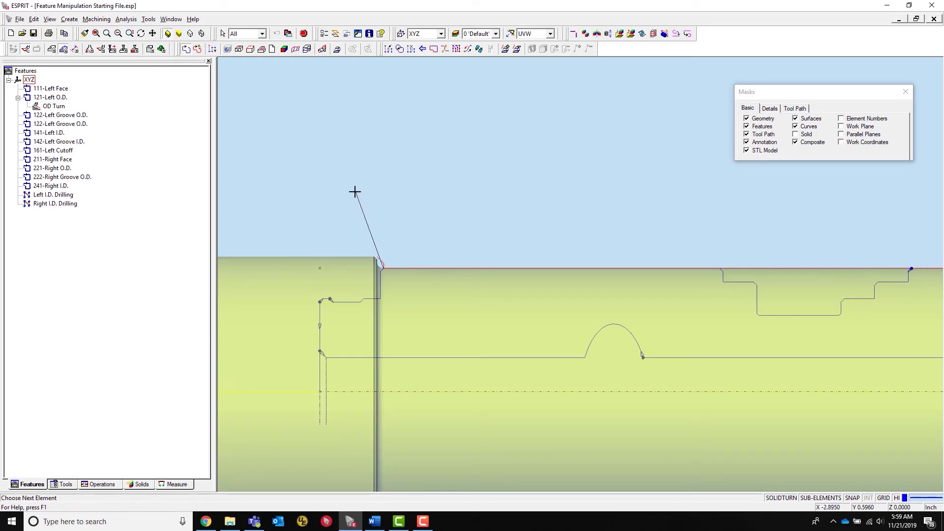
scroll(366, 240, "up", 1)
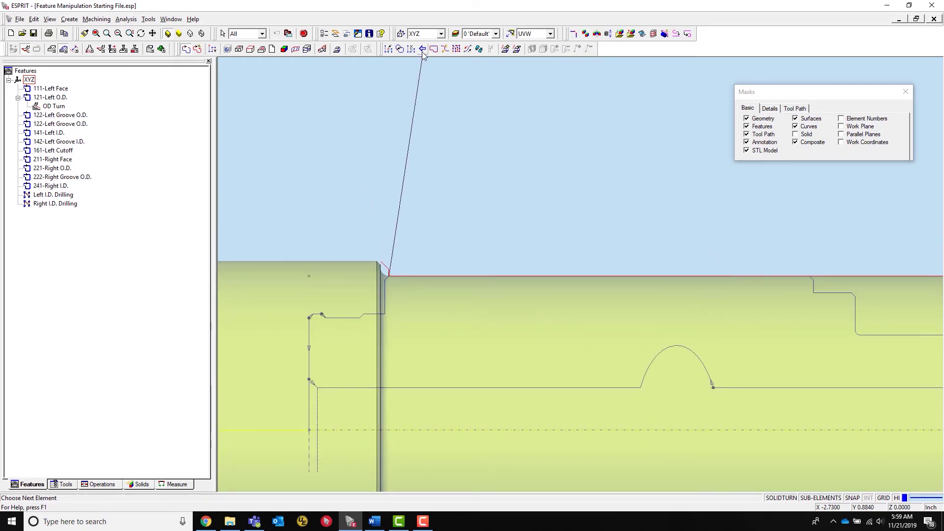
left_click(427, 135)
left_click(417, 275)
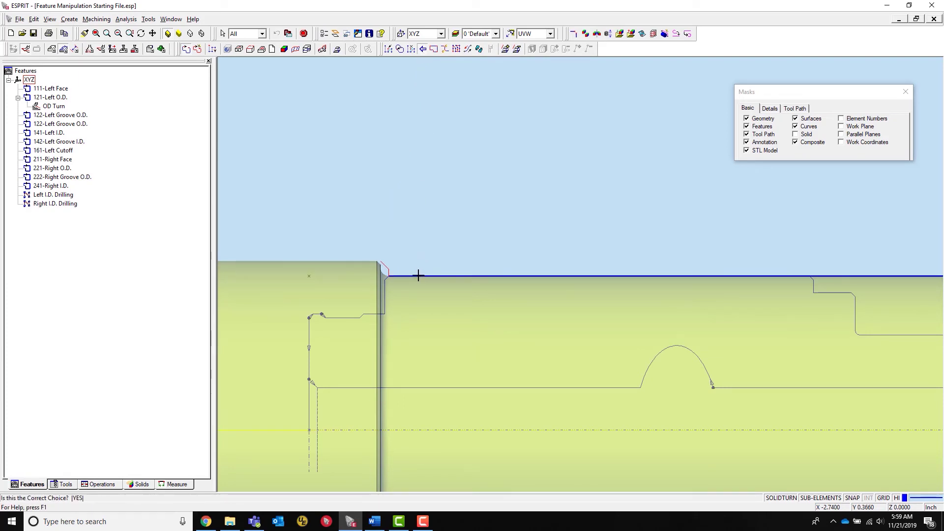
scroll(377, 246, "down", 1)
left_click(393, 230)
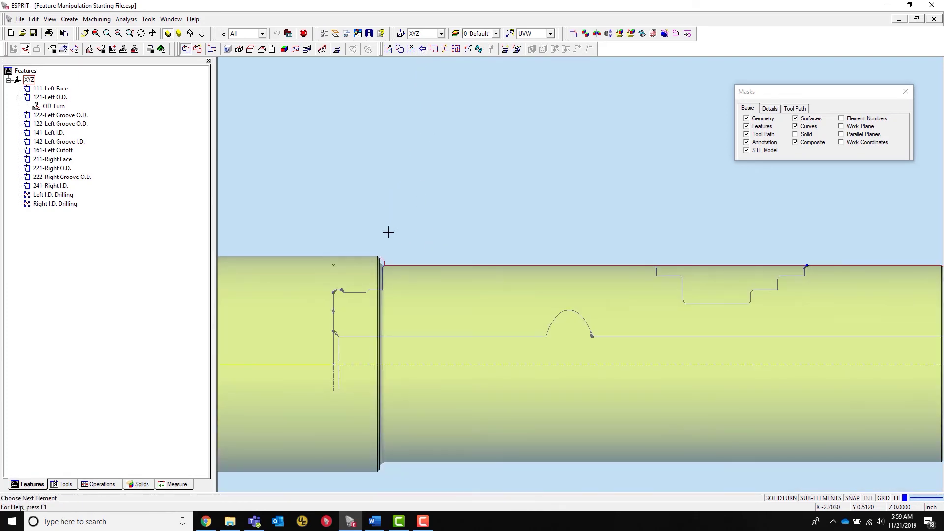
Extend the reopened 121-Left O.D. chain to the intersection point at the part's far end and finish the chain
scroll(307, 238, "down", 1)
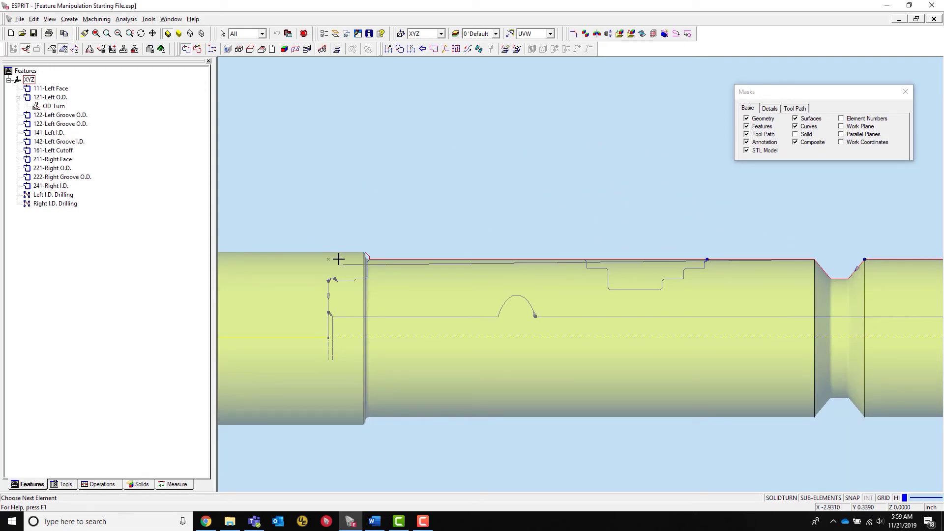
scroll(338, 259, "up", 2)
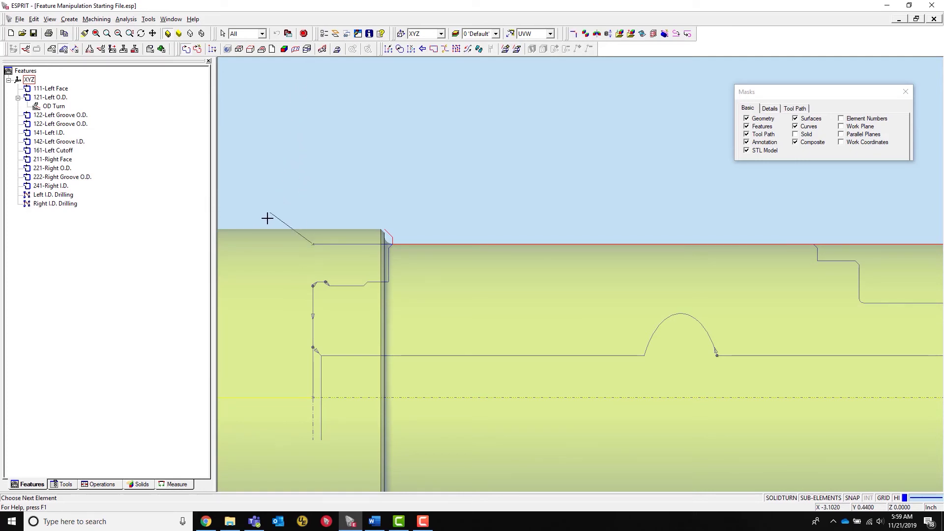
scroll(269, 222, "down", 1)
scroll(248, 220, "down", 1)
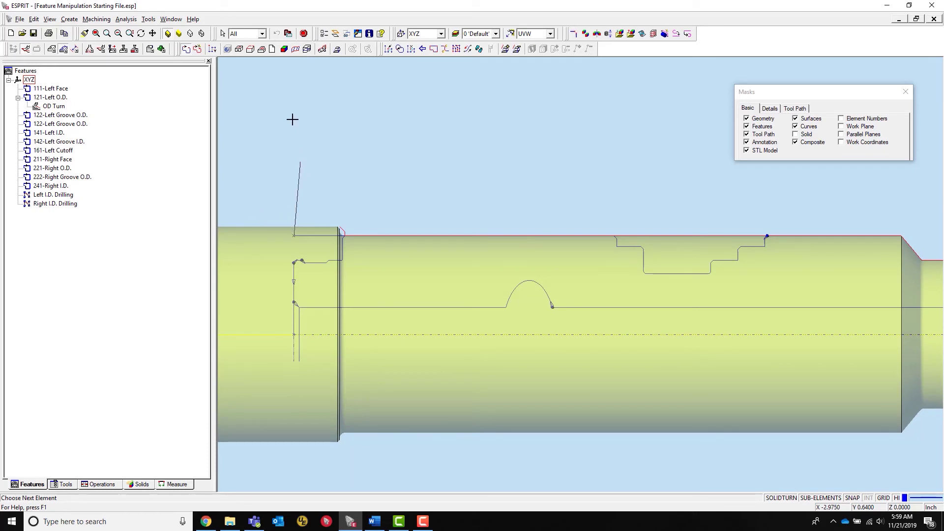
left_click(303, 35)
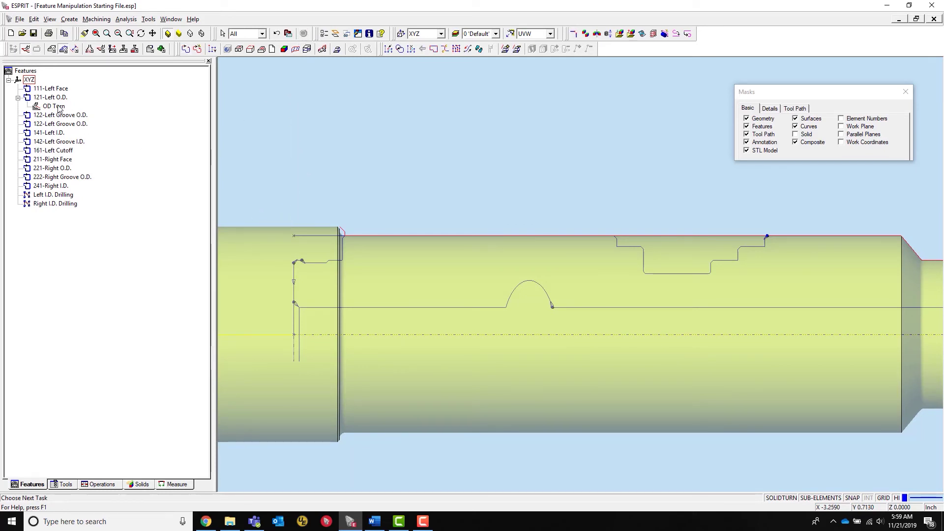
Check the extended 121-Left O.D. feature in the view and rebuild the OD Turn operation to follow its new end
left_click(417, 236)
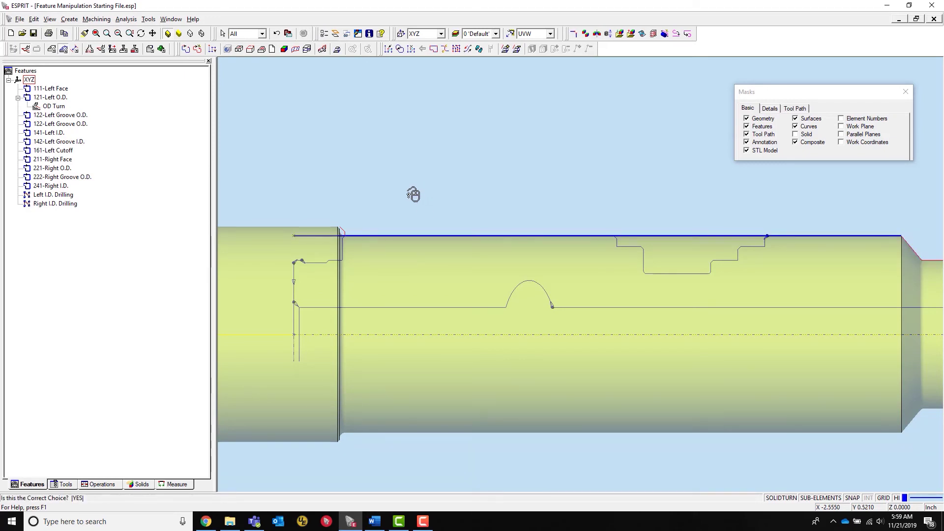
left_click(413, 194)
left_click(61, 107)
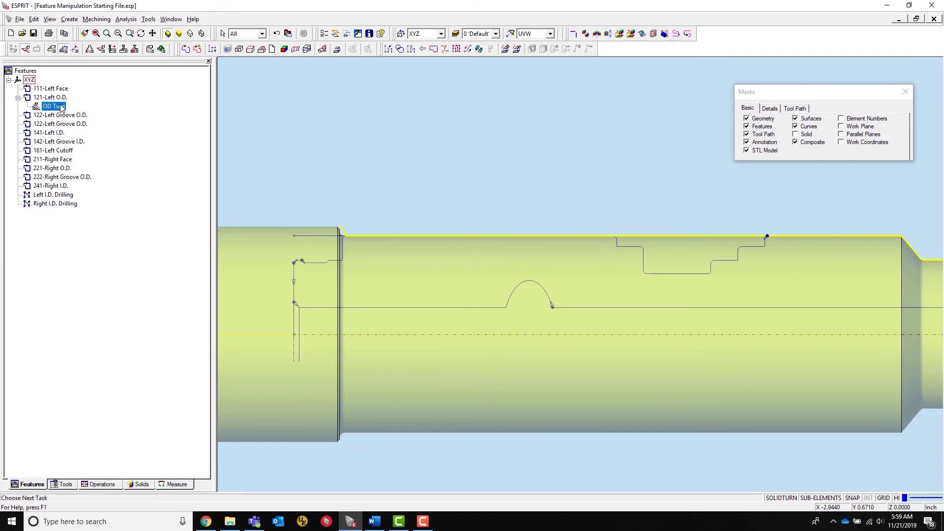
right_click(61, 108)
mouse_move(127, 254)
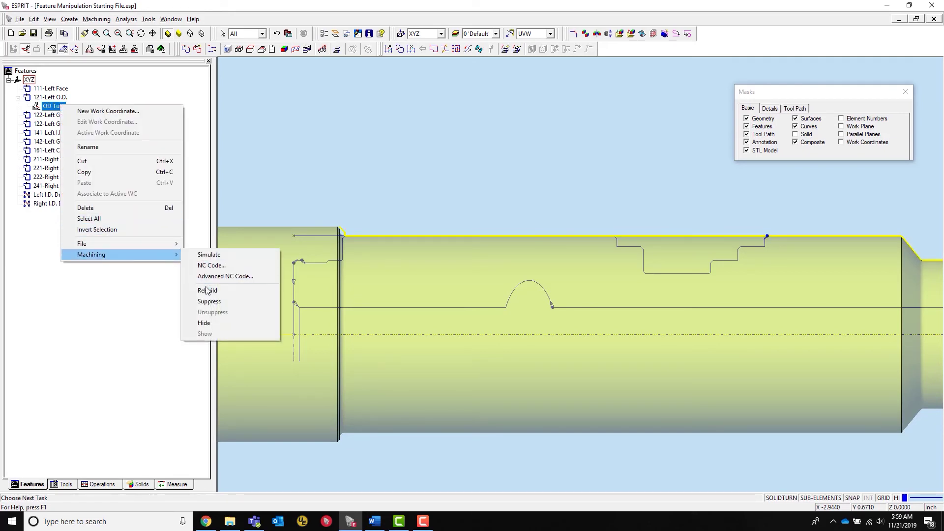
left_click(207, 290)
scroll(282, 281, "down", 2)
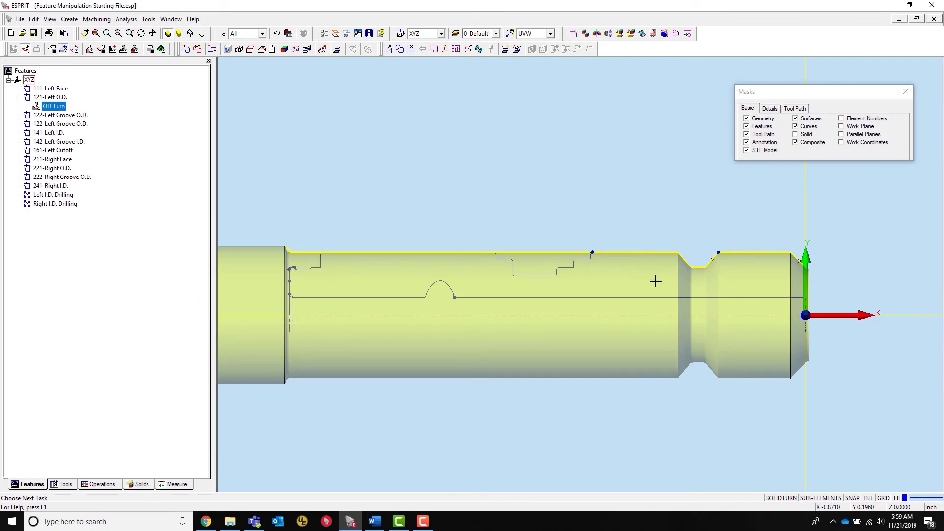
Select the 121-Left O.D. feature and reverse its chain direction so its face end can be extended
scroll(819, 273, "up", 3)
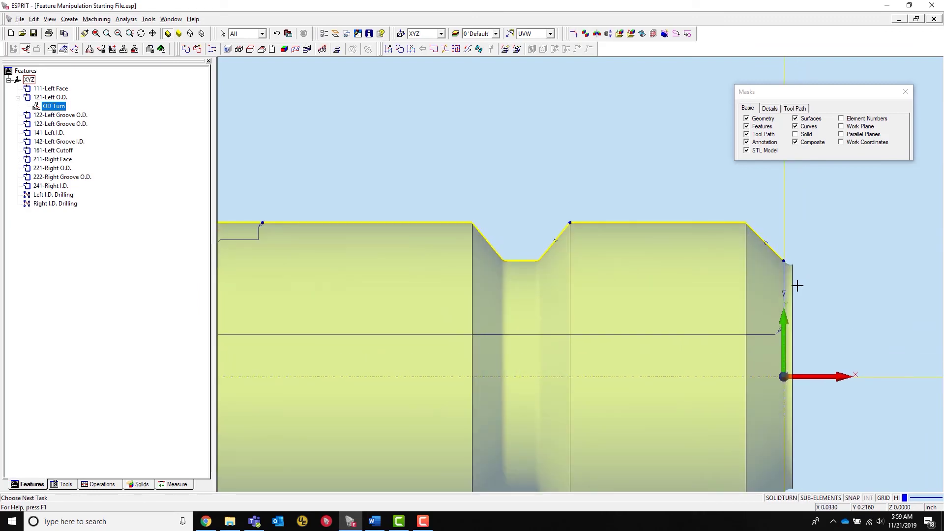
scroll(797, 285, "up", 1)
scroll(421, 290, "down", 1)
scroll(737, 269, "up", 1)
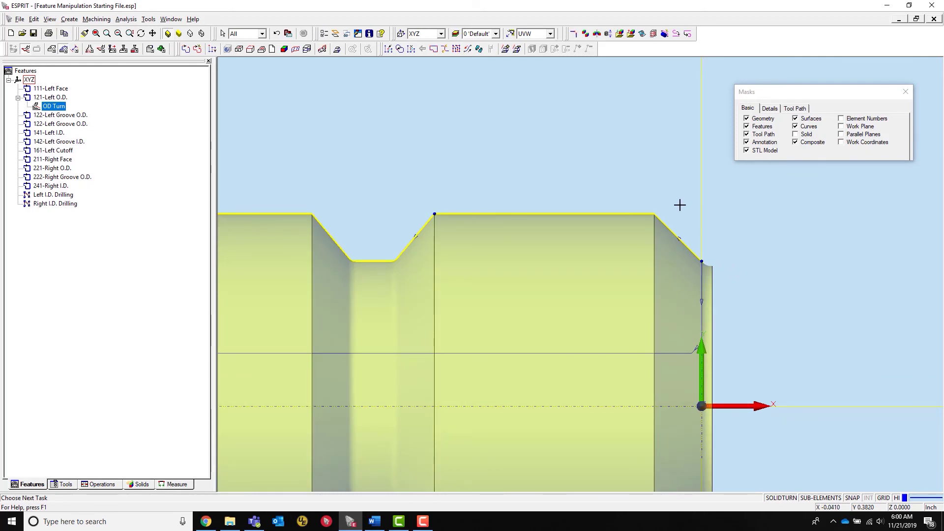
left_click(594, 142)
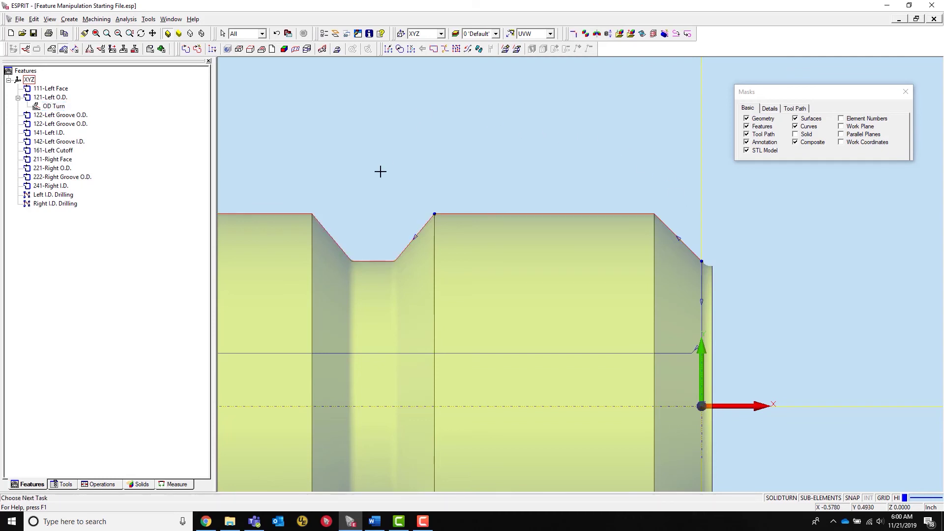
left_click(291, 210)
left_click(330, 162)
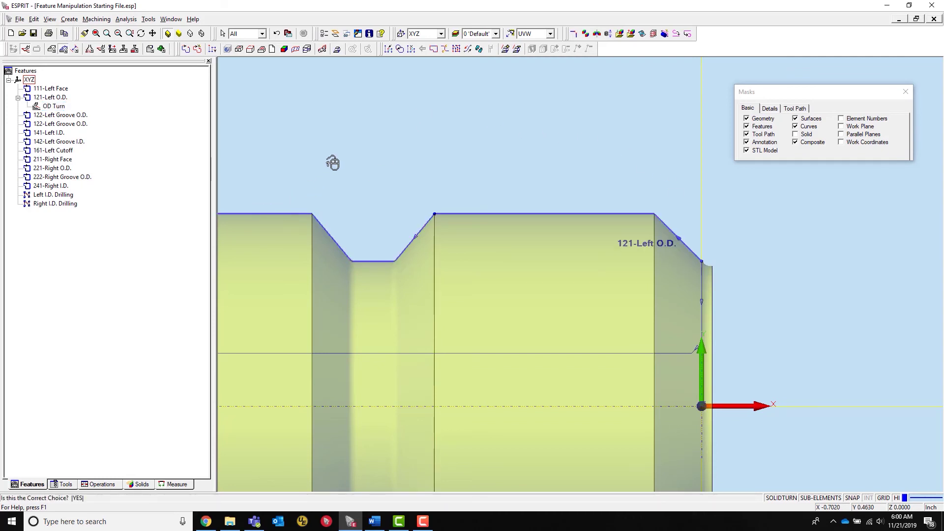
left_click(331, 161)
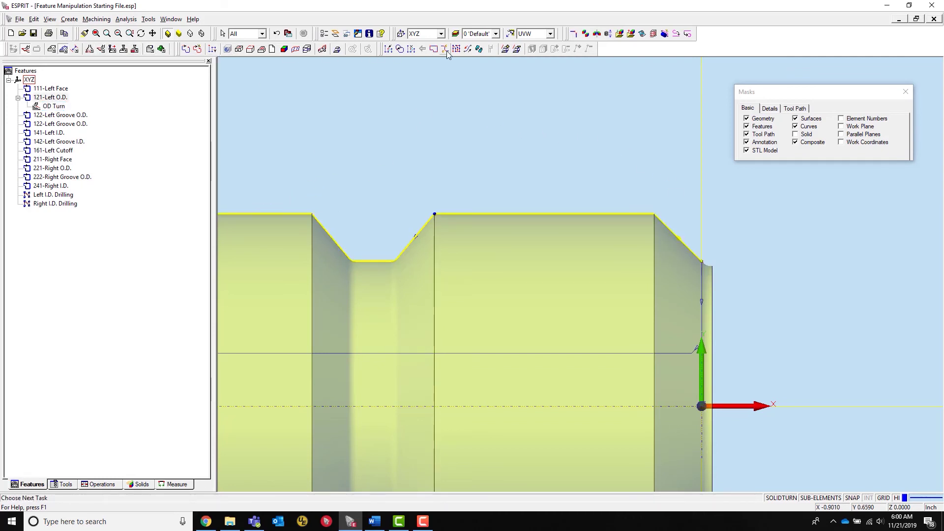
left_click(504, 156)
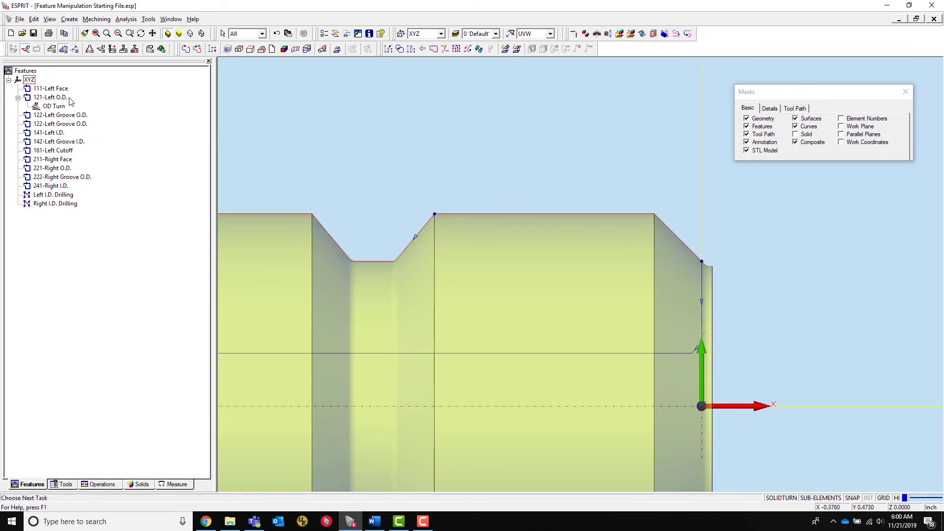
Reopen 121-Left O.D. with Manual Chain, extend it down the front face to the origin, finish it and restore its cutting direction
left_click(186, 49)
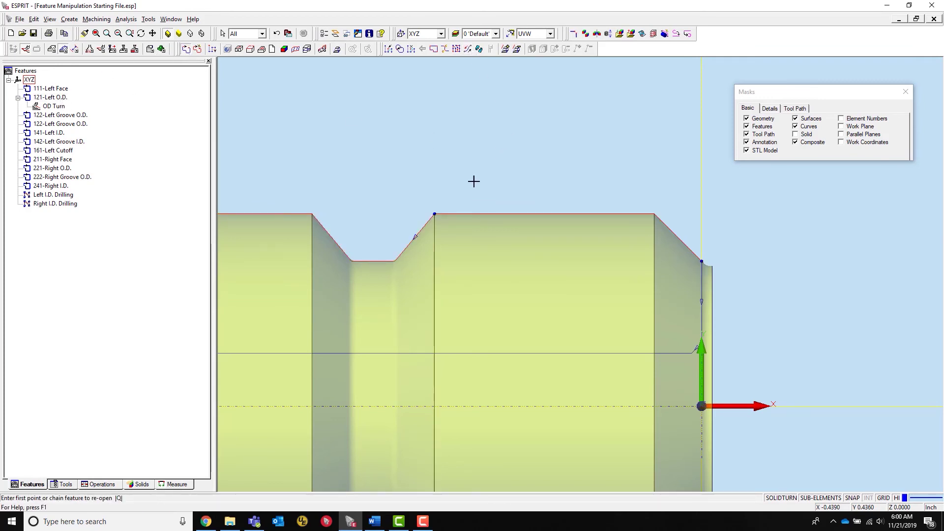
left_click(663, 234)
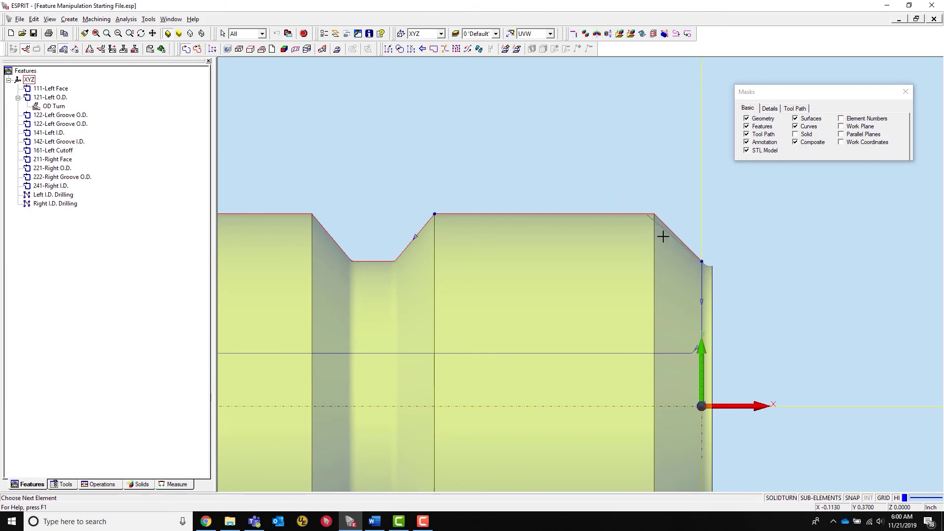
left_click(702, 404)
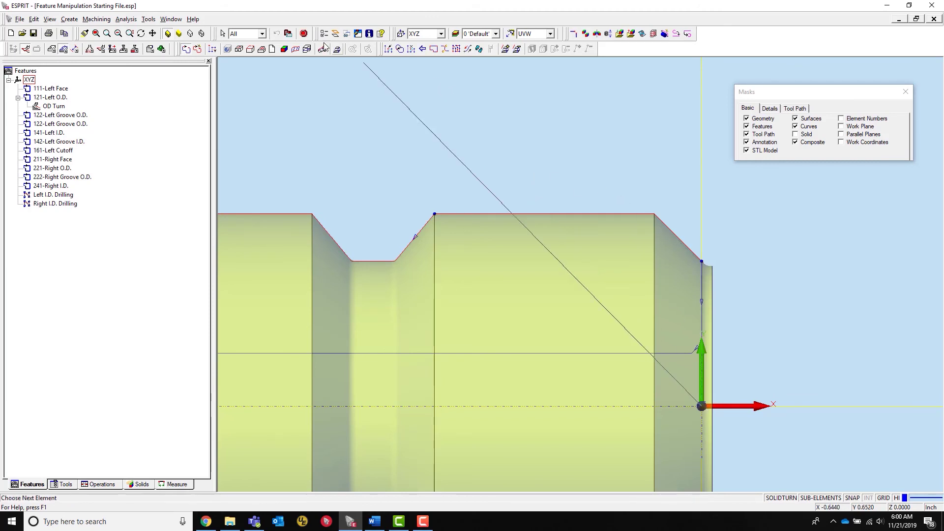
left_click(303, 34)
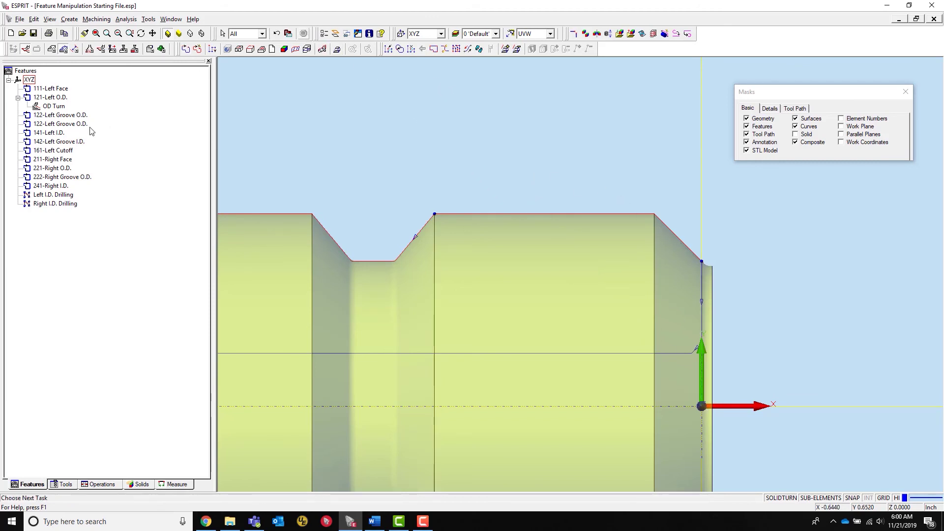
left_click(62, 97)
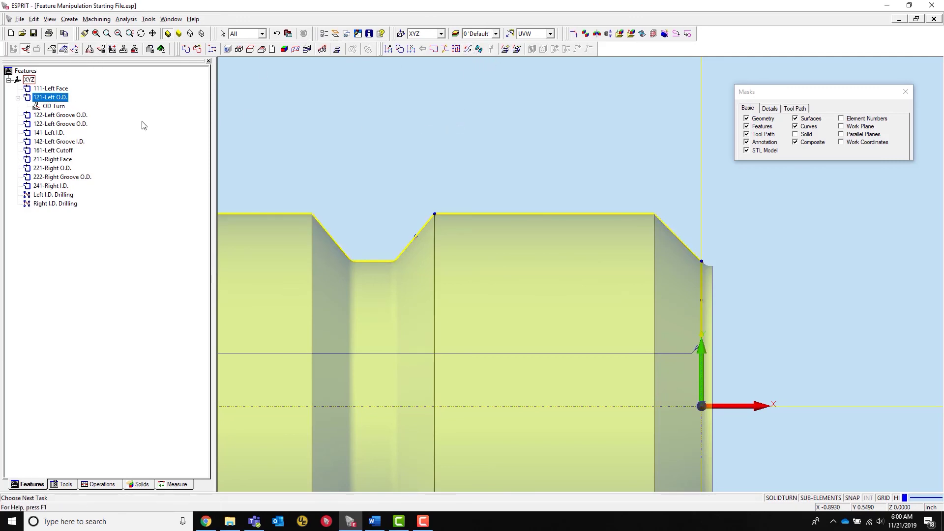
Change the OD Turn operation's lead-in type to Z and X Offset and apply the edit
left_click(53, 106)
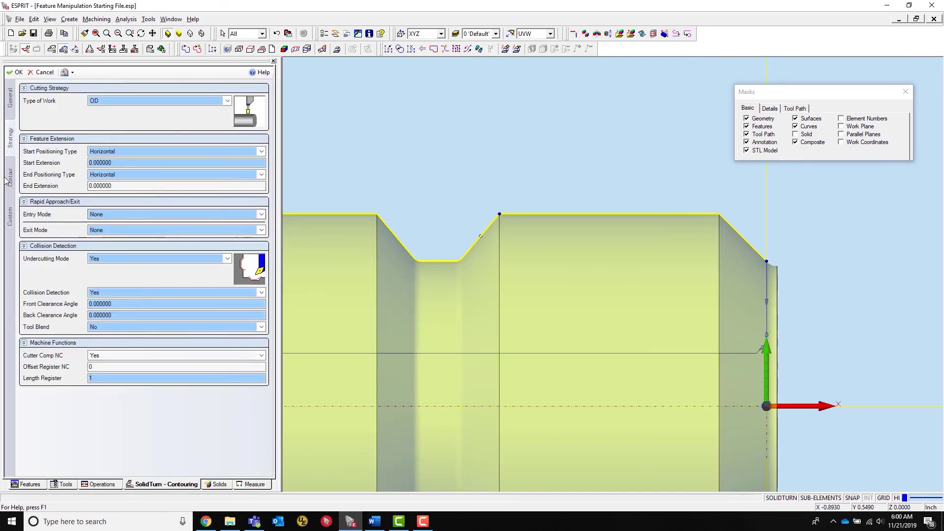
left_click(9, 178)
left_click(131, 181)
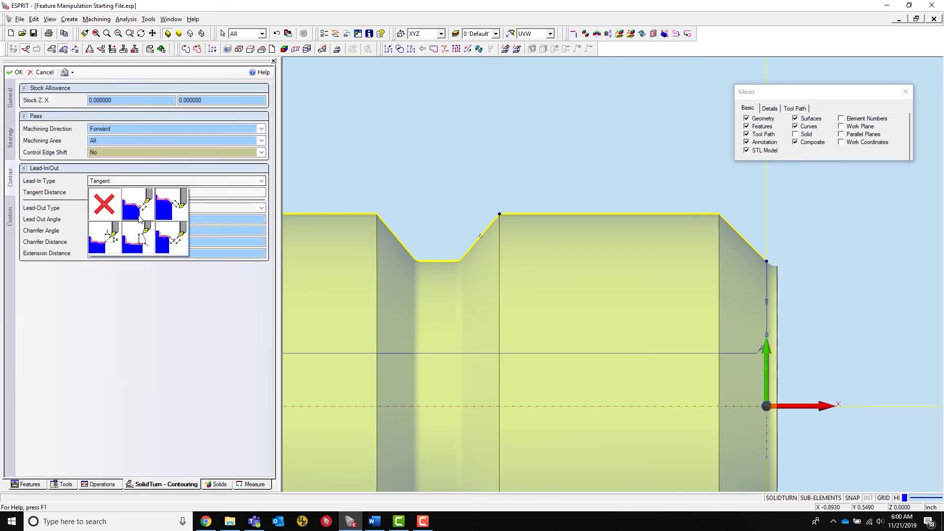
left_click(105, 237)
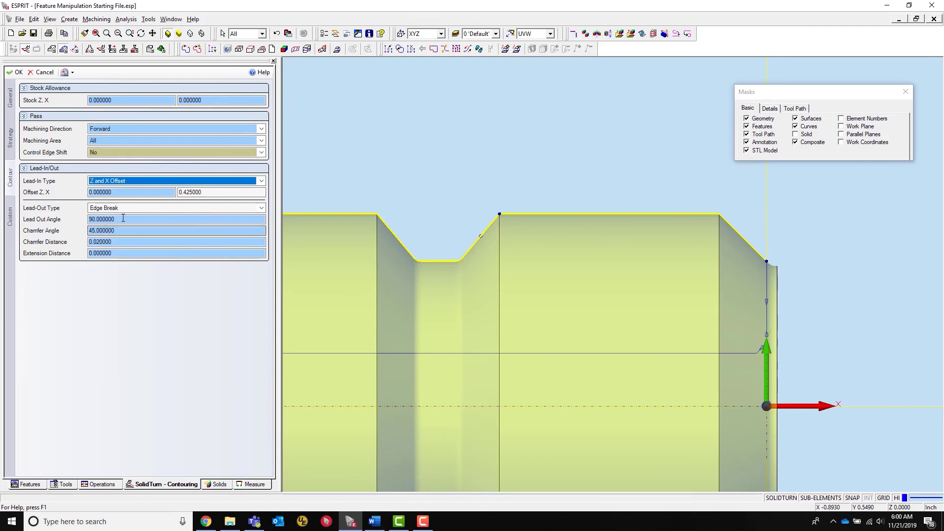
left_click(15, 73)
scroll(737, 301, "up", 2)
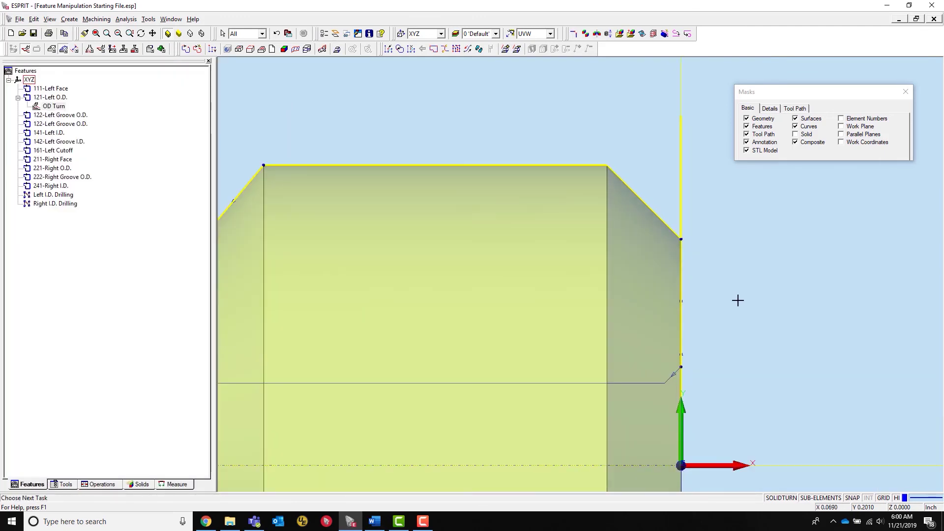
scroll(737, 300, "down", 1)
Examine the bar-diameter expression behind OD Turn's lead-in X offset, then close the property and the operation
left_click(54, 106)
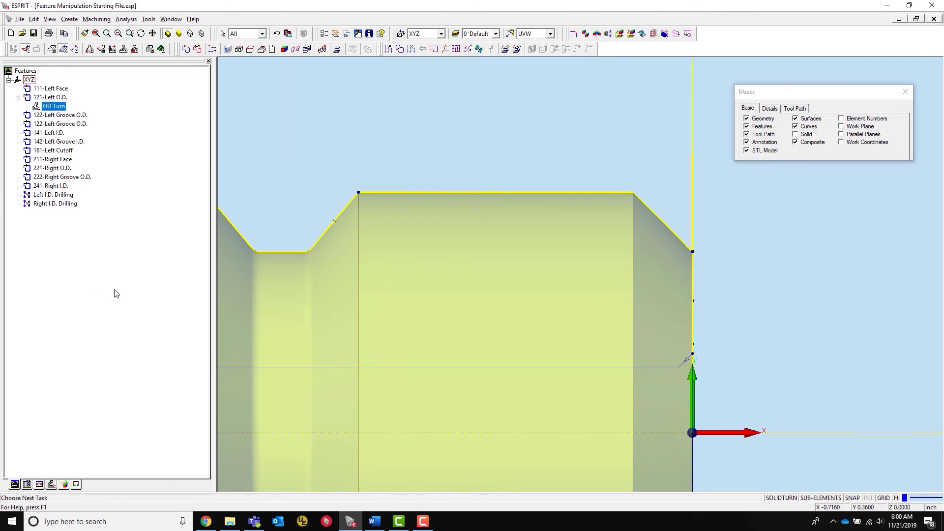
double_click(55, 107)
right_click(214, 194)
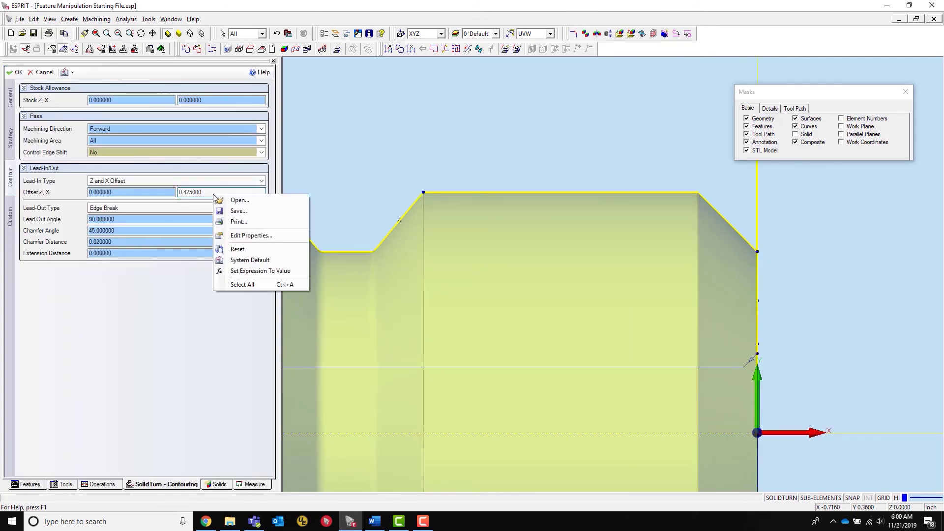
left_click(252, 236)
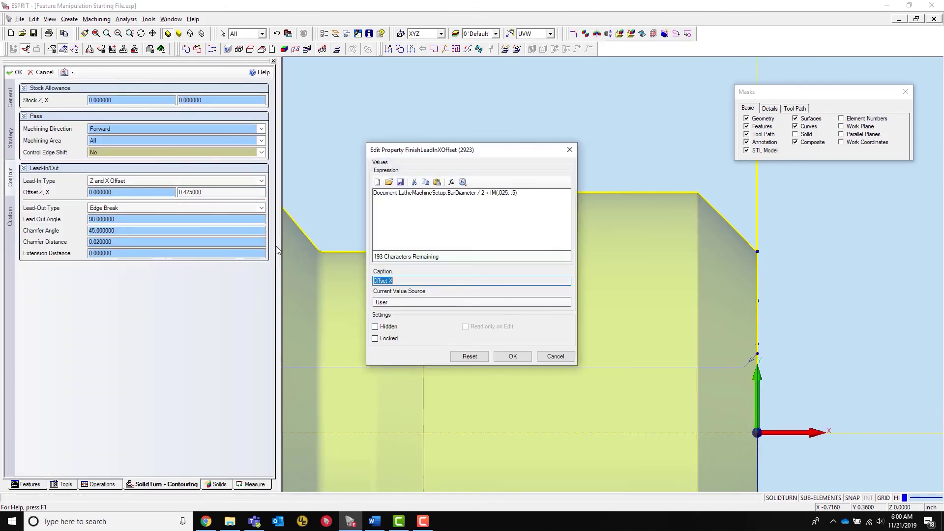
left_click_drag(518, 193, 381, 191)
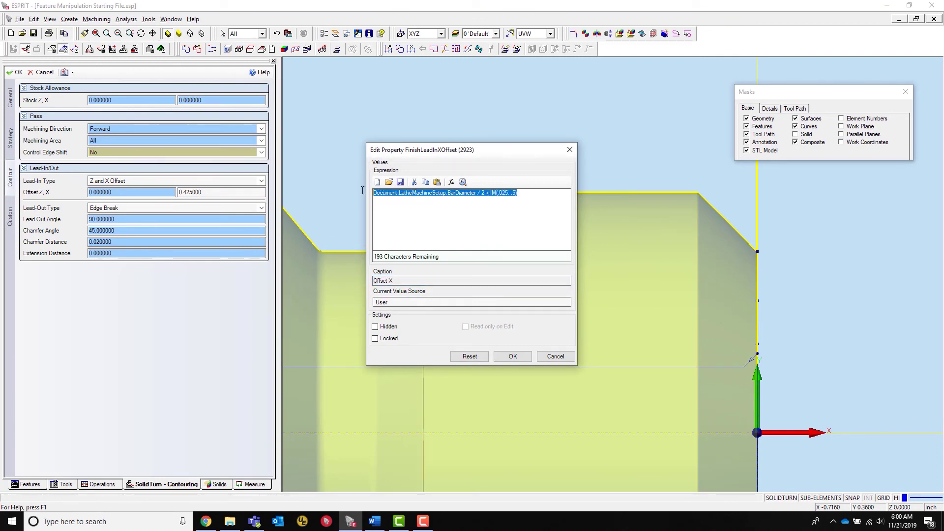
right_click(452, 197)
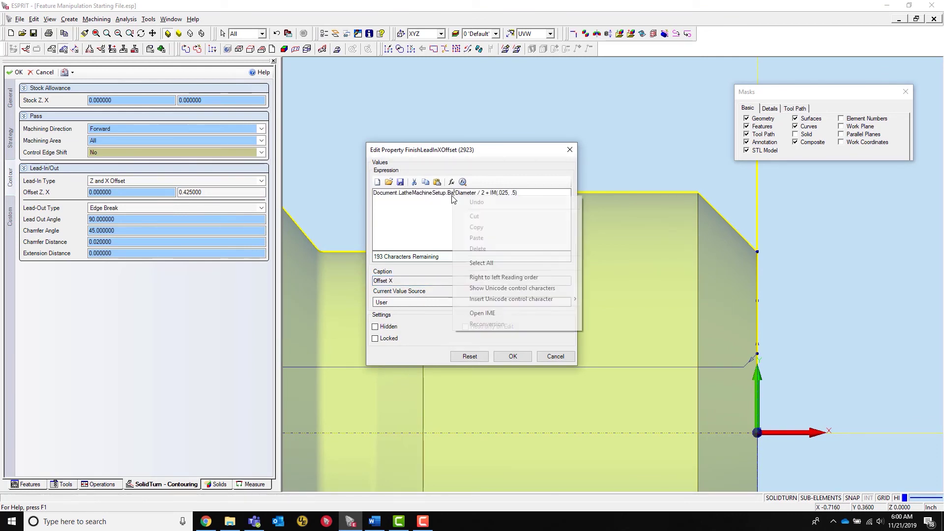
left_click(442, 200)
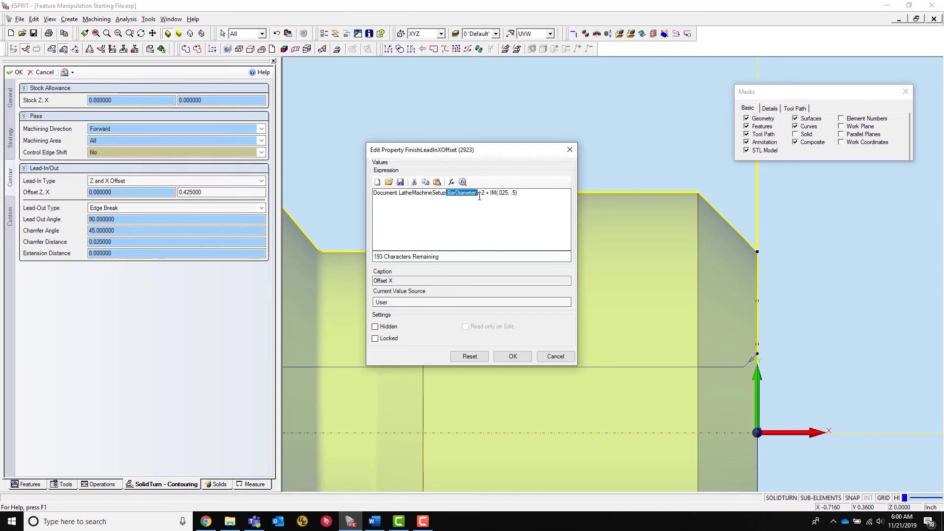
left_click(514, 357)
left_click(16, 73)
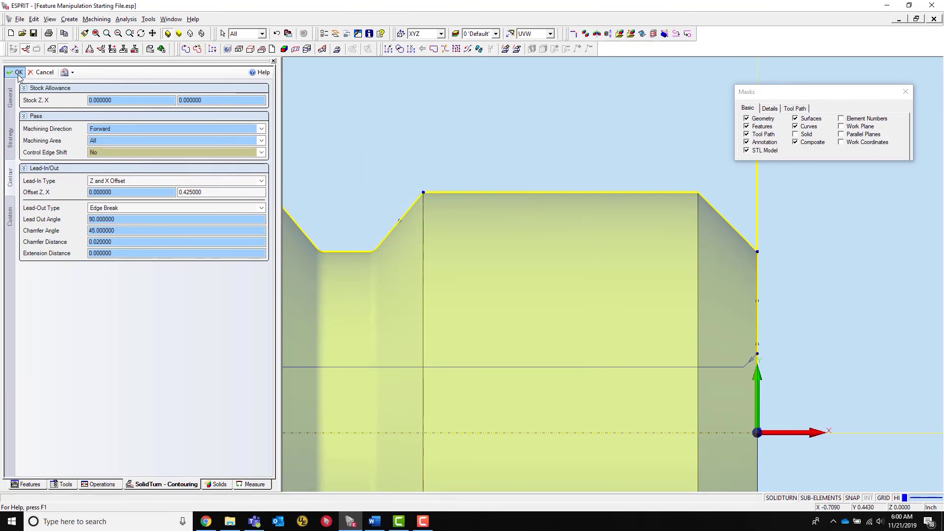
Start the machining simulation to check the OD Turn operation on the bar stock
left_click(54, 106)
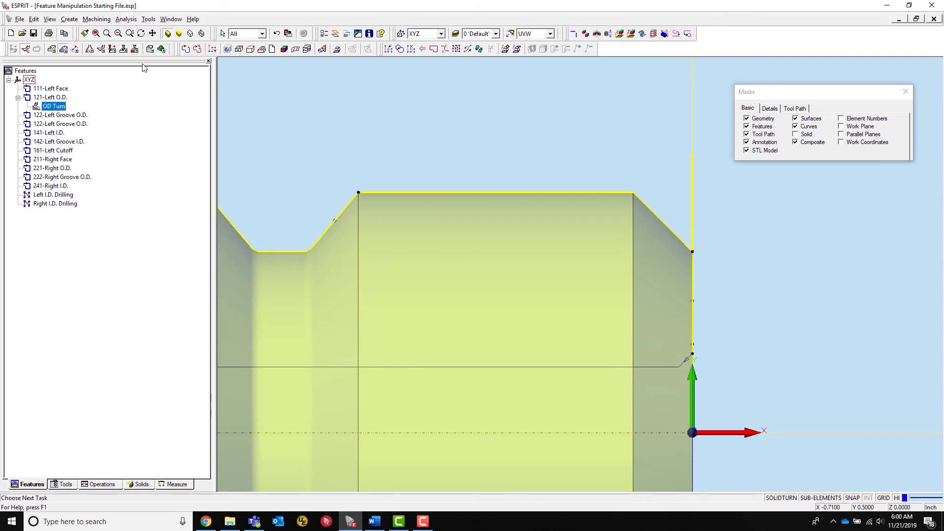
left_click(162, 49)
left_click(243, 47)
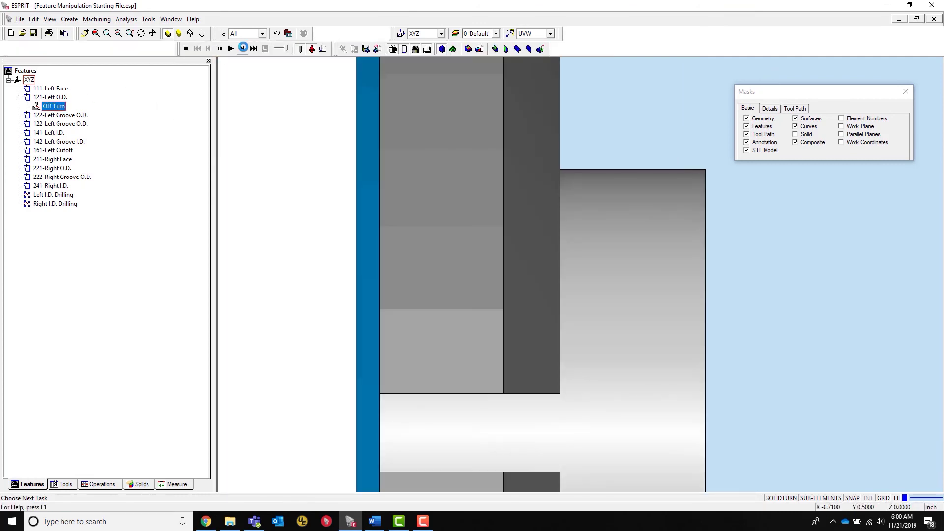